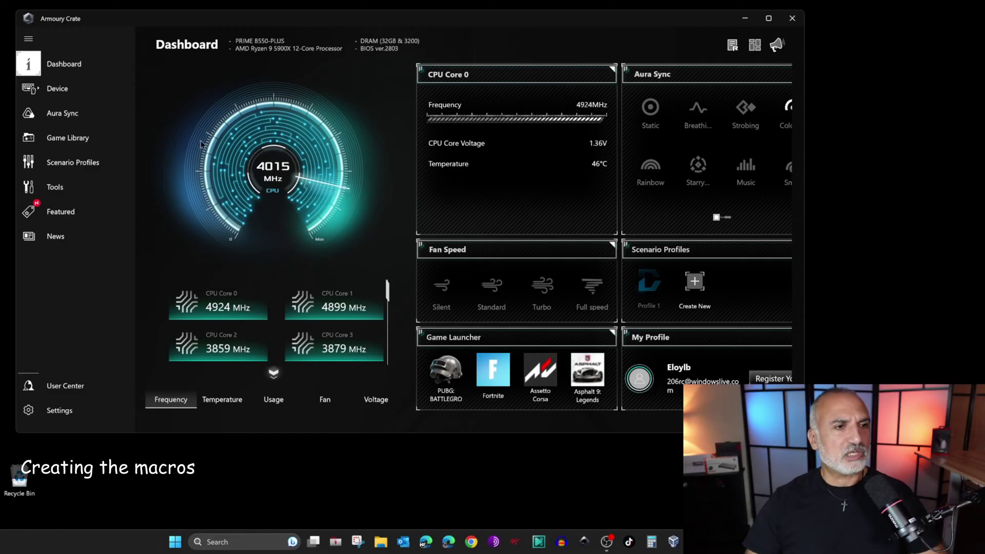
# Open the device macros page and set the macro delay to a fixed 75 ms.
pyautogui.click(54, 90)
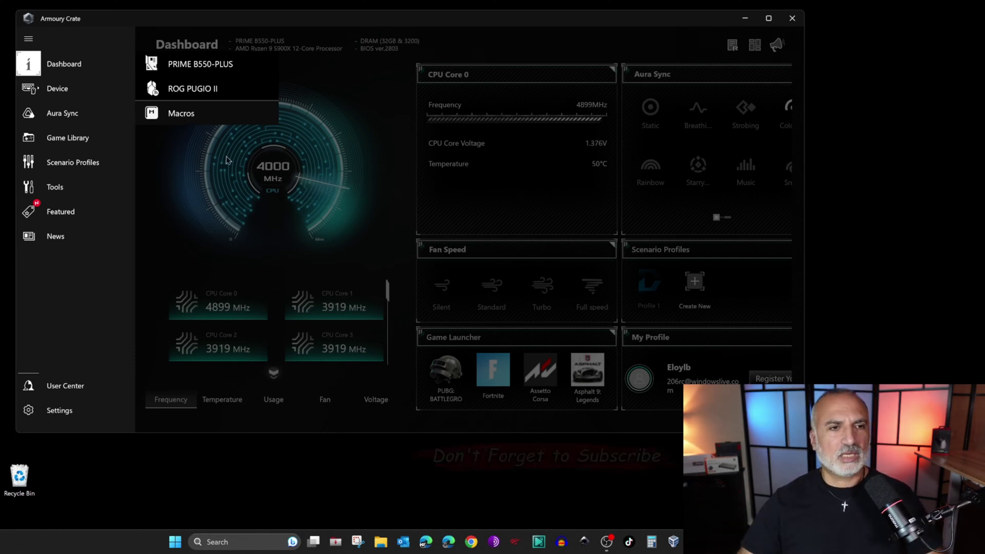
pyautogui.click(182, 114)
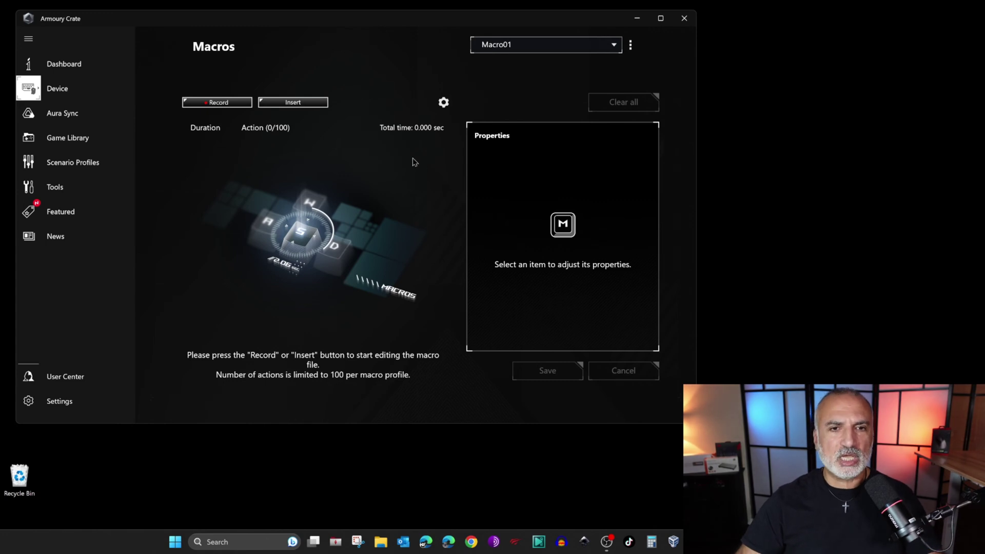
pyautogui.click(444, 103)
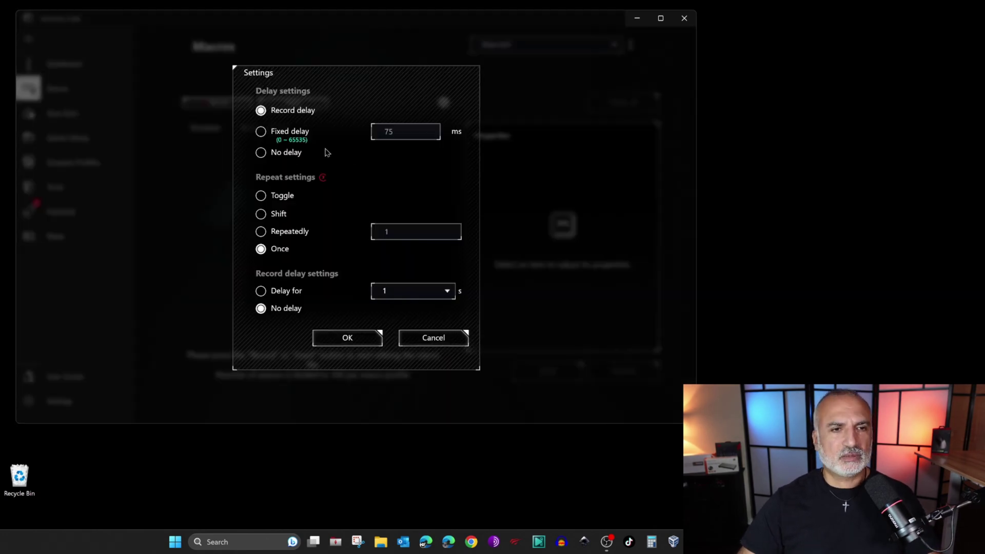
pyautogui.click(261, 132)
pyautogui.doubleClick(406, 132)
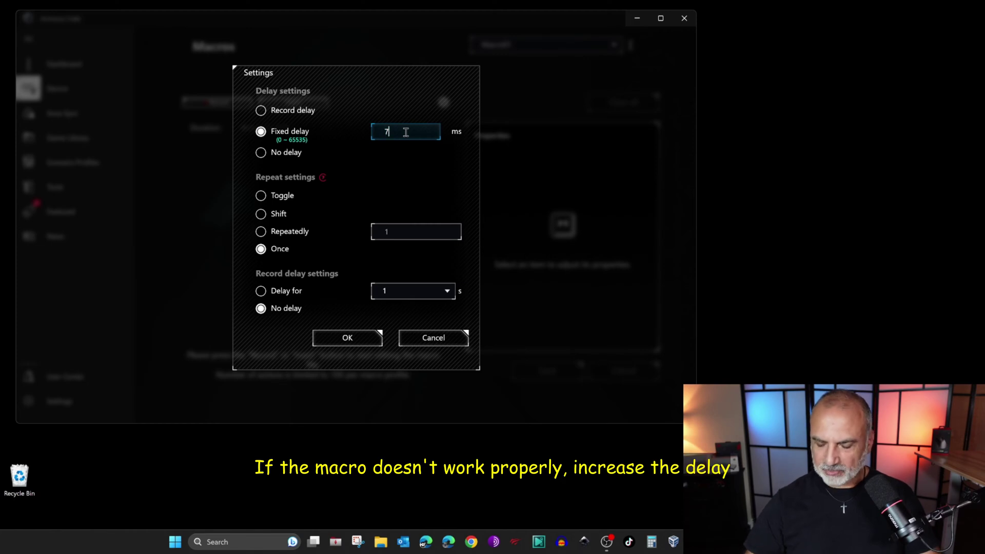
pyautogui.click(347, 339)
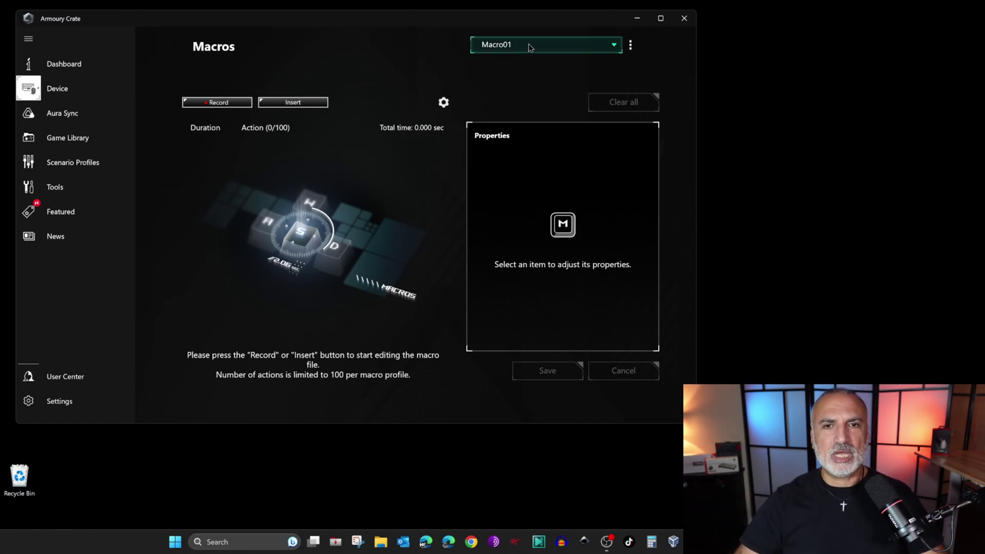
# Rename the Macro01 profile as "Left hand mouse".
pyautogui.click(630, 44)
pyautogui.click(641, 88)
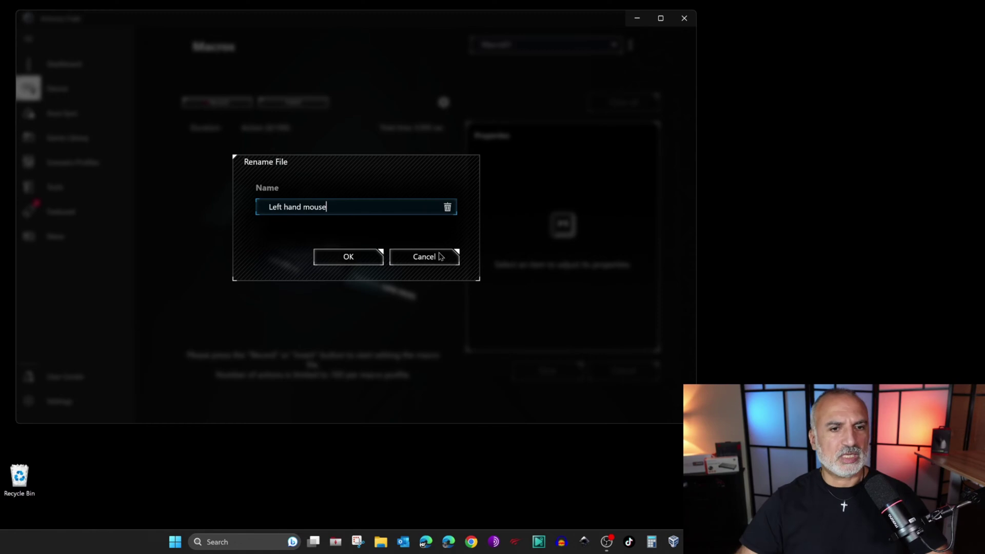
pyautogui.click(347, 257)
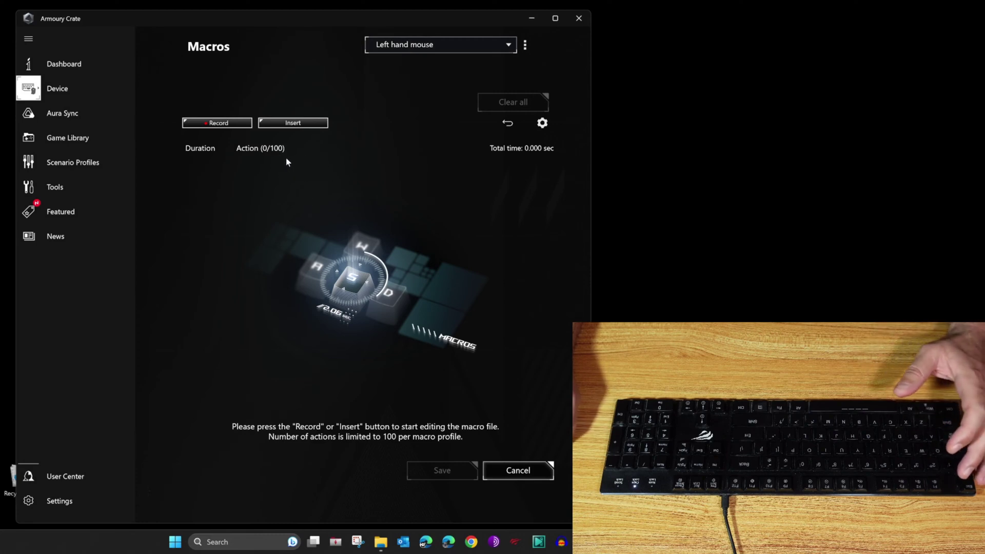
# Start recording the "Left hand mouse" macro and open Mouse settings through a Windows search for "mouse settings".
pyautogui.click(224, 125)
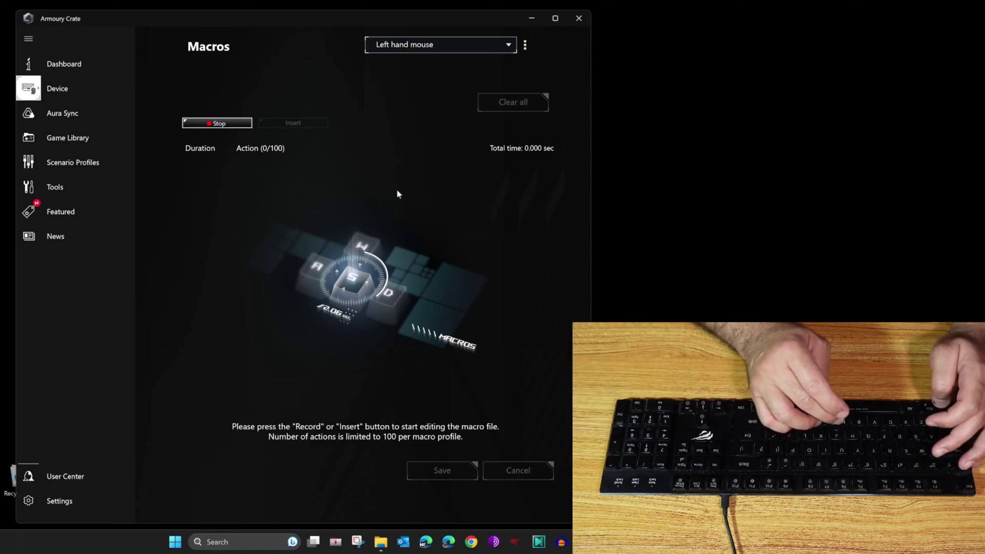
pyautogui.press('super')
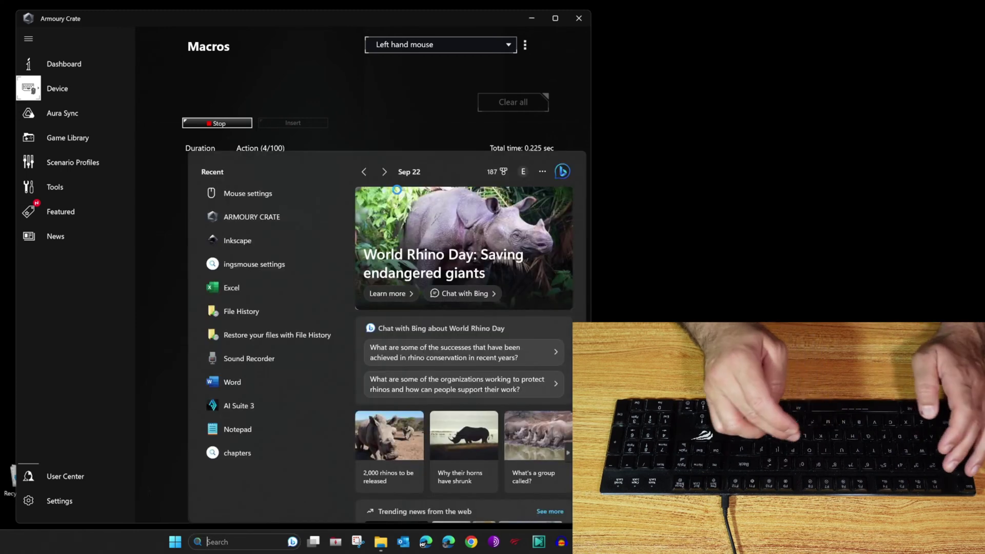
pyautogui.write('mouse s')
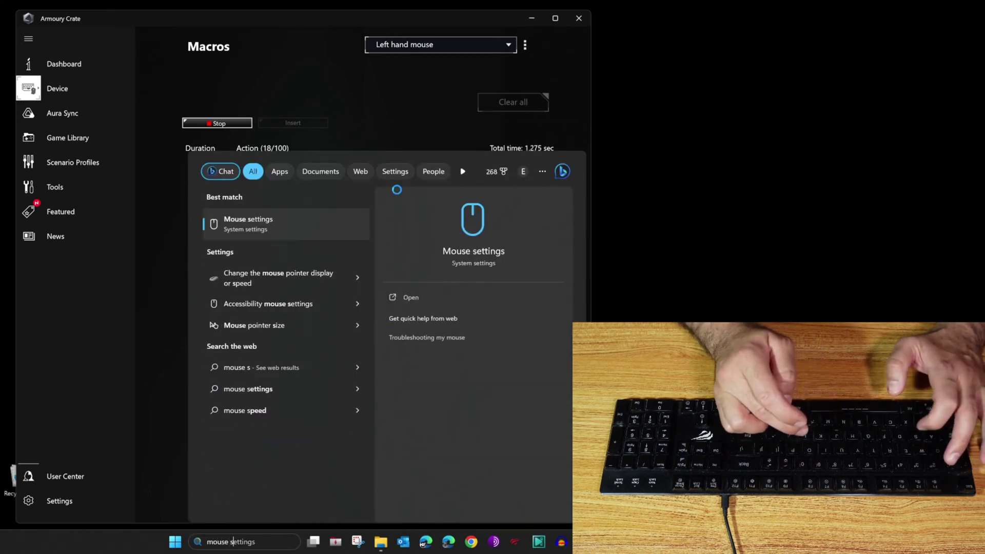
pyautogui.write('ettings')
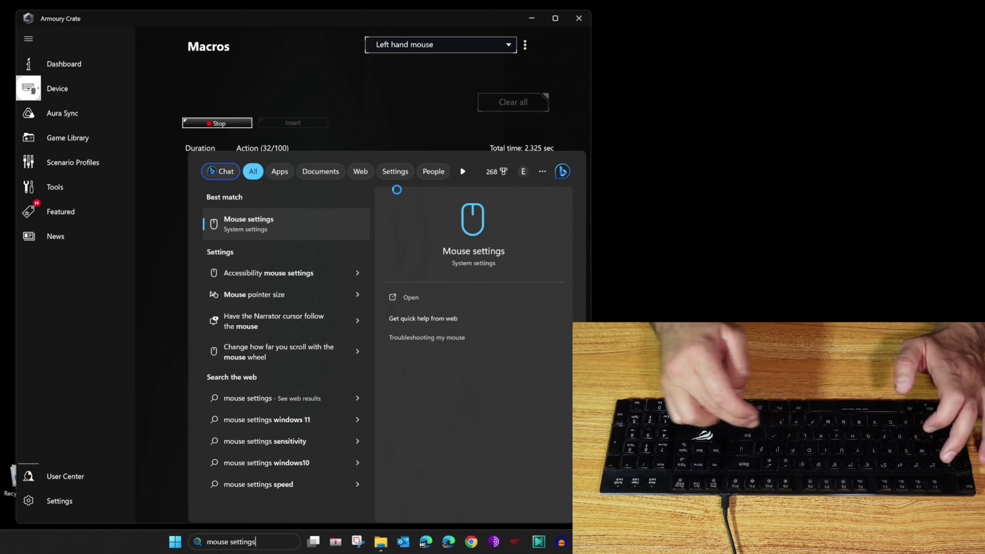
pyautogui.press('Return')
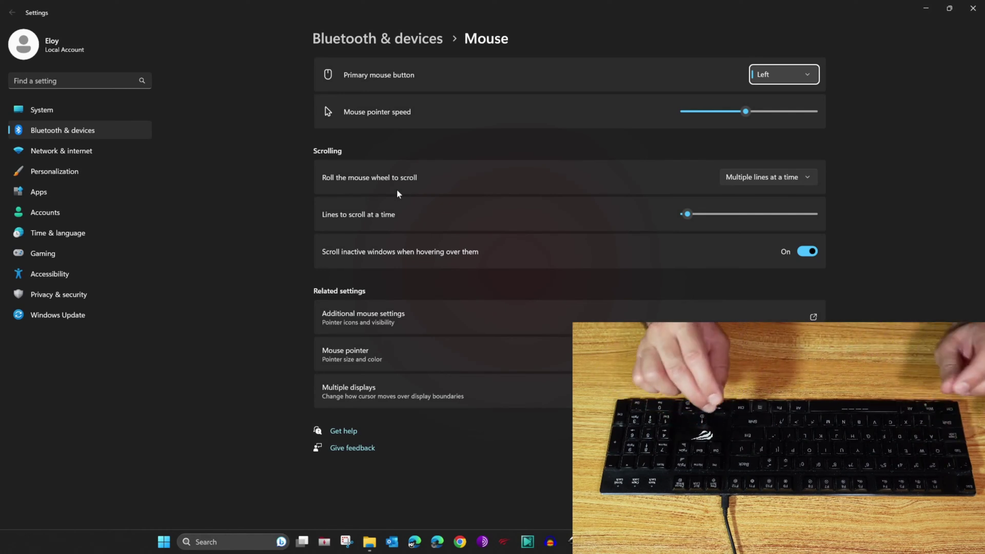
# Set the primary mouse button to Right and close Settings, ending and saving the "Left hand mouse" macro recording.
pyautogui.hotkey('alt', 'Down')
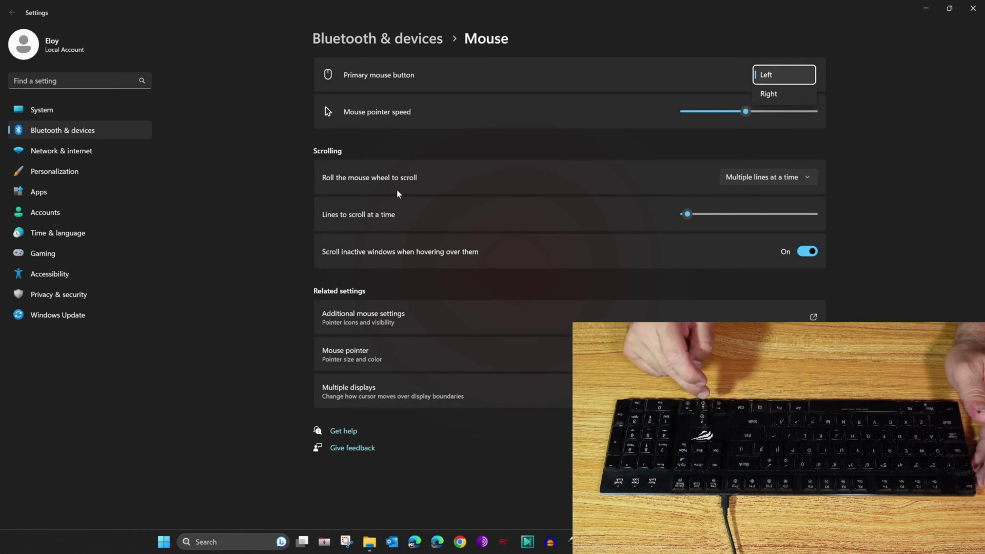
pyautogui.press('Down')
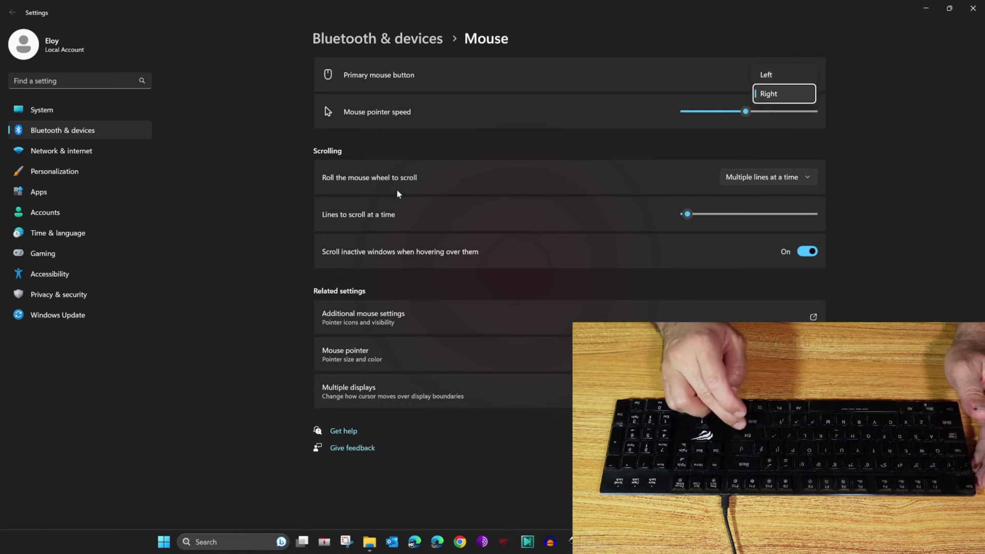
pyautogui.press('Return')
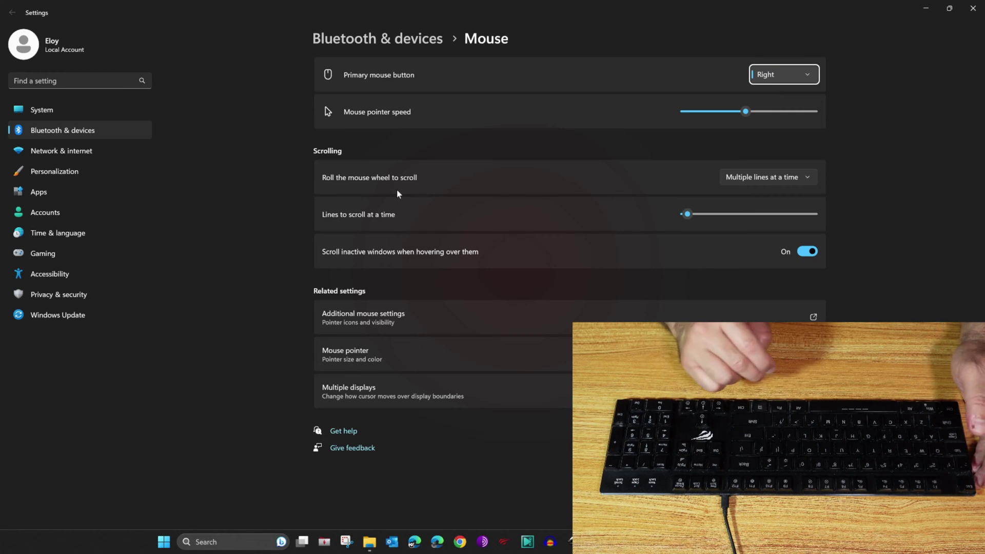
pyautogui.hotkey('alt', 'F4')
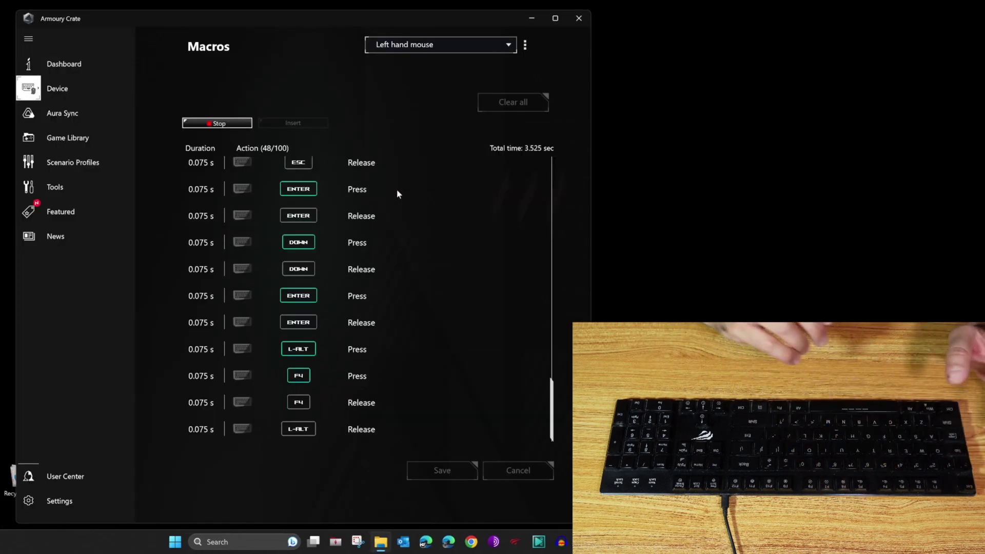
pyautogui.click(208, 124)
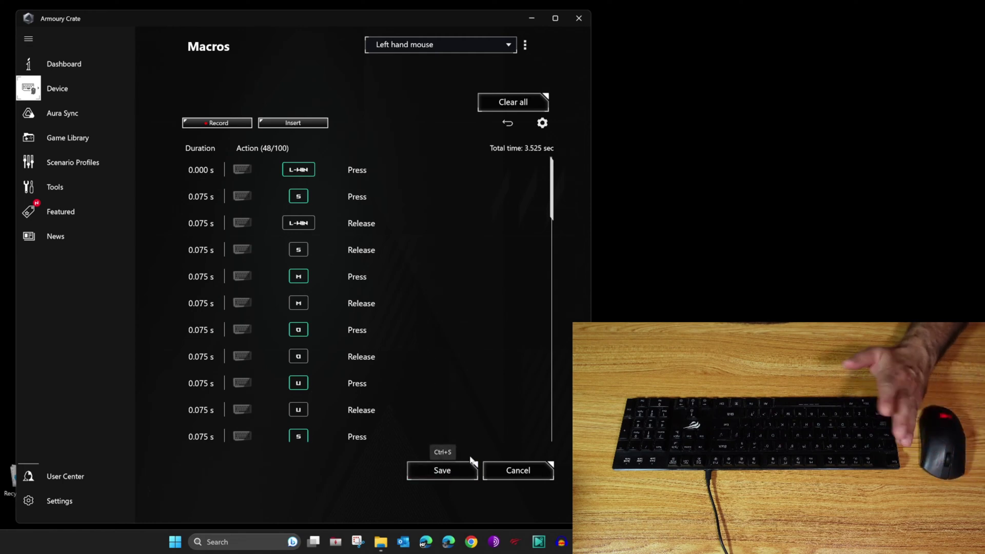
pyautogui.click(442, 473)
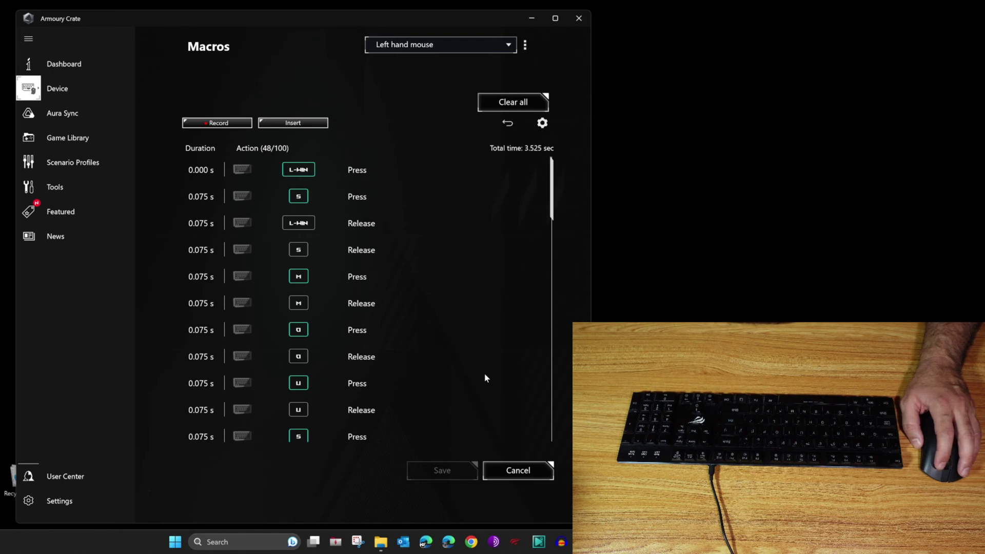
# Create a new macro profile and rename it "Right hand mouse".
pyautogui.click(526, 45)
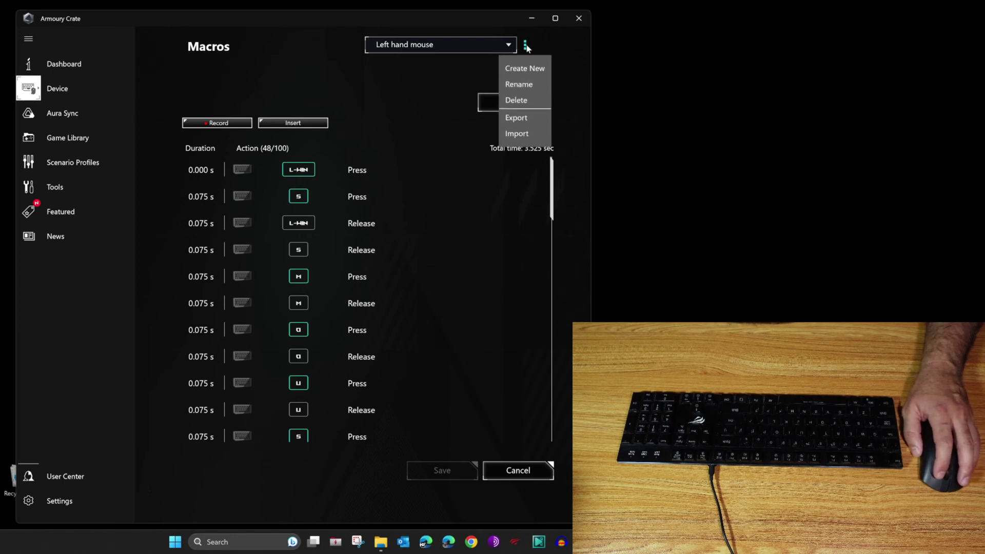
pyautogui.click(522, 71)
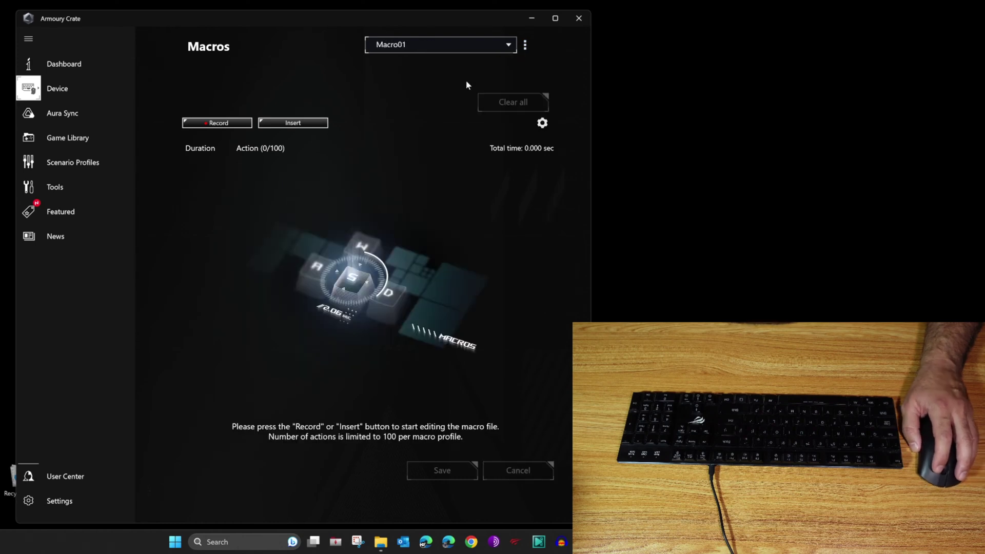
pyautogui.click(525, 47)
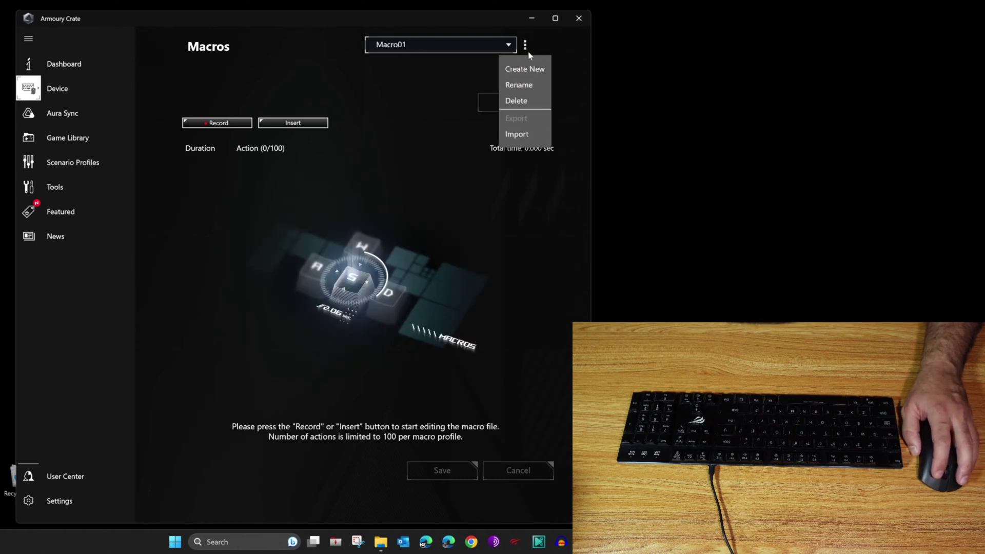
pyautogui.click(519, 86)
pyautogui.write('Ri')
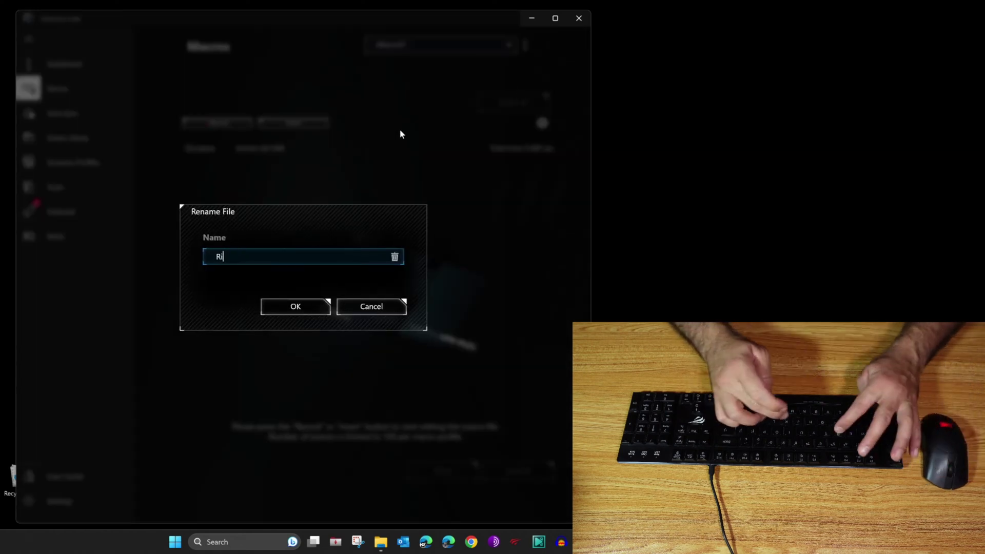
pyautogui.write('ght hand mouse')
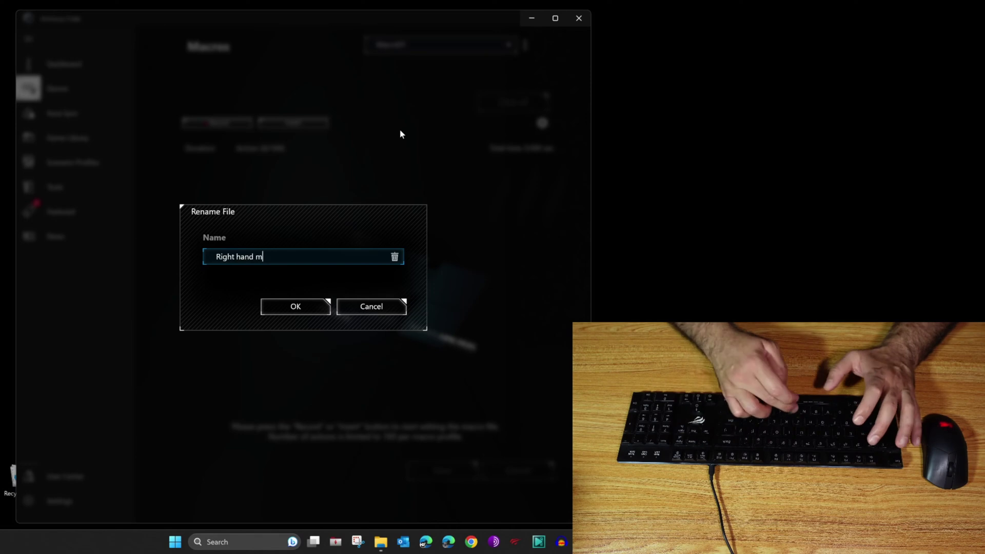
pyautogui.click(305, 303)
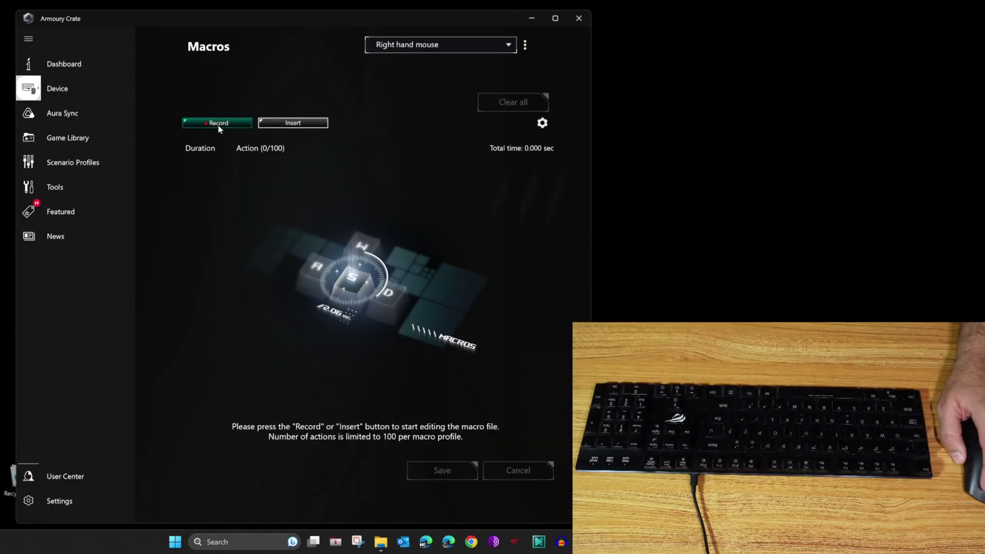
# Start recording the "Right hand mouse" macro and open Mouse settings through a Windows search for "mouse settings".
pyautogui.click(219, 124)
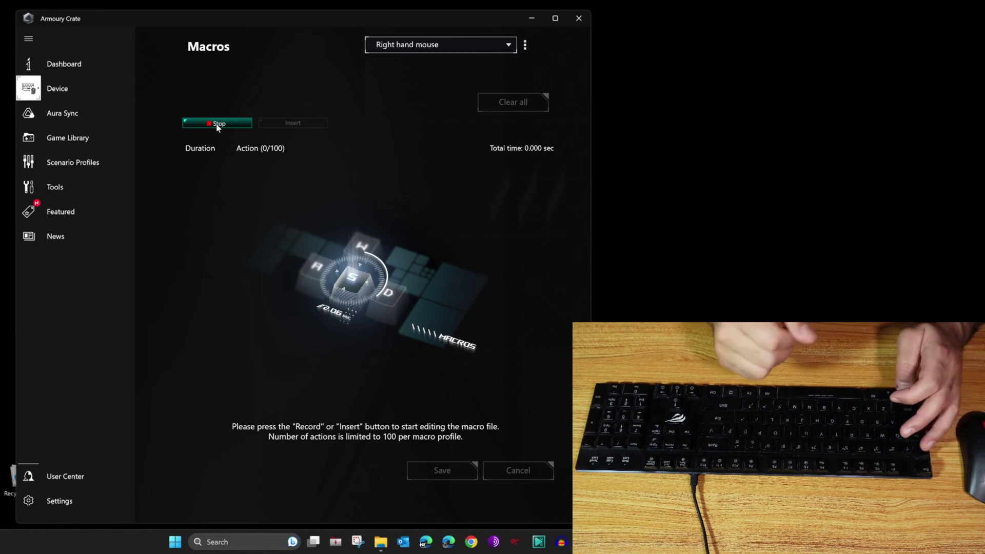
pyautogui.press('super+s')
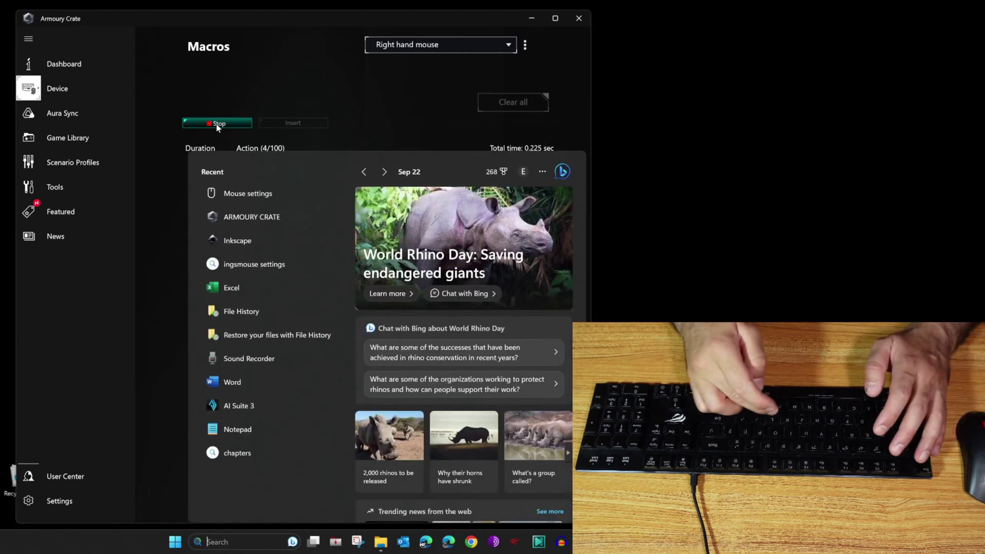
pyautogui.write('mouse se')
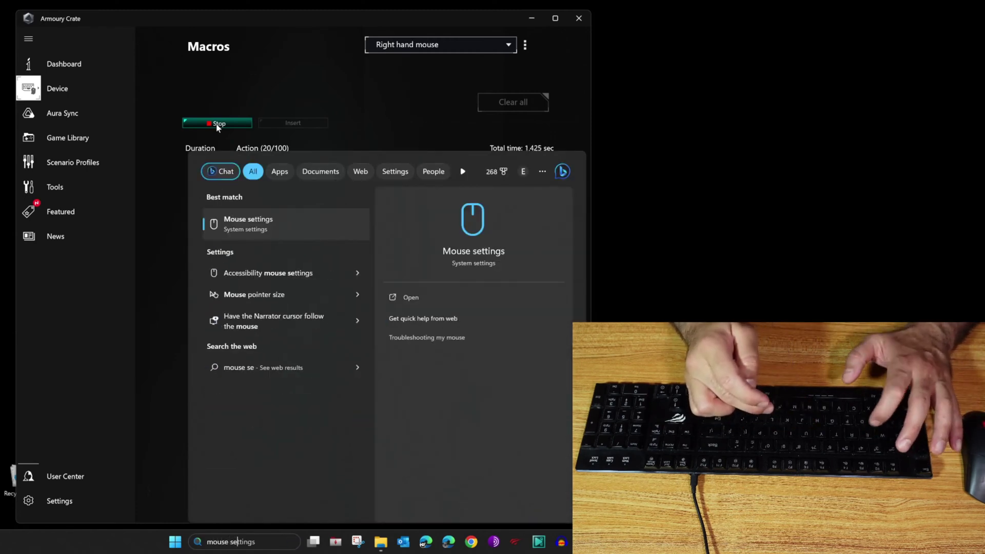
pyautogui.write('ttings')
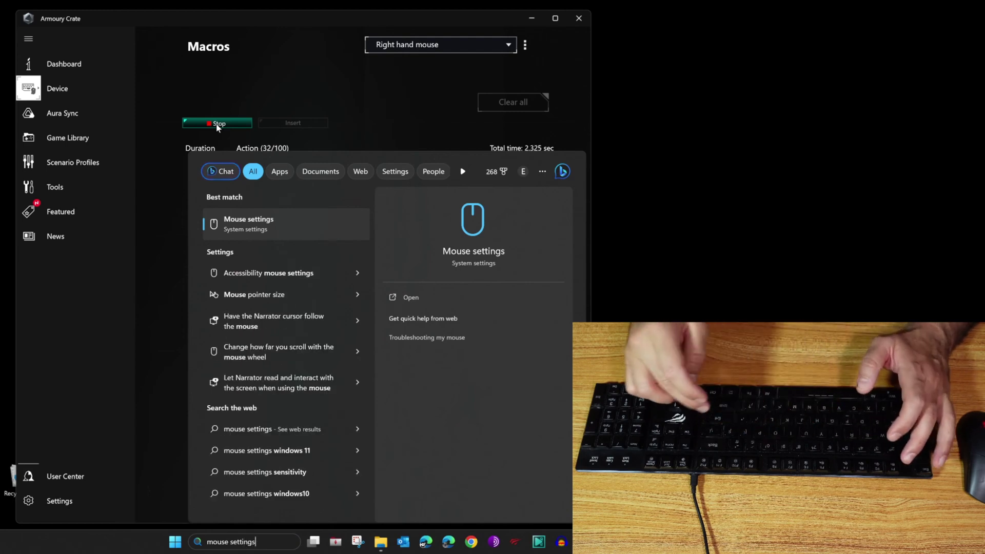
pyautogui.press('Return')
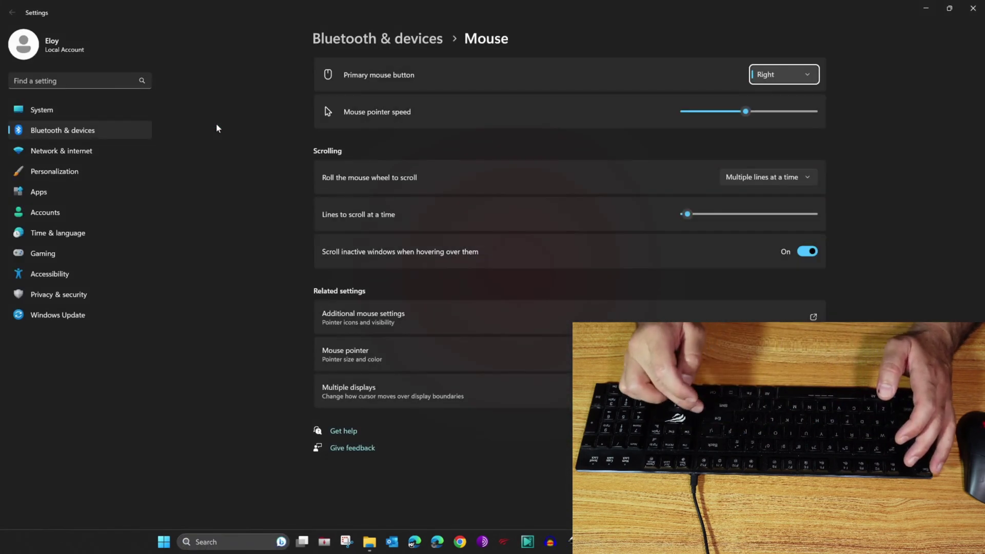
# Set the primary mouse button to Left and close Settings, ending and saving the "Right hand mouse" macro recording.
pyautogui.press('space')
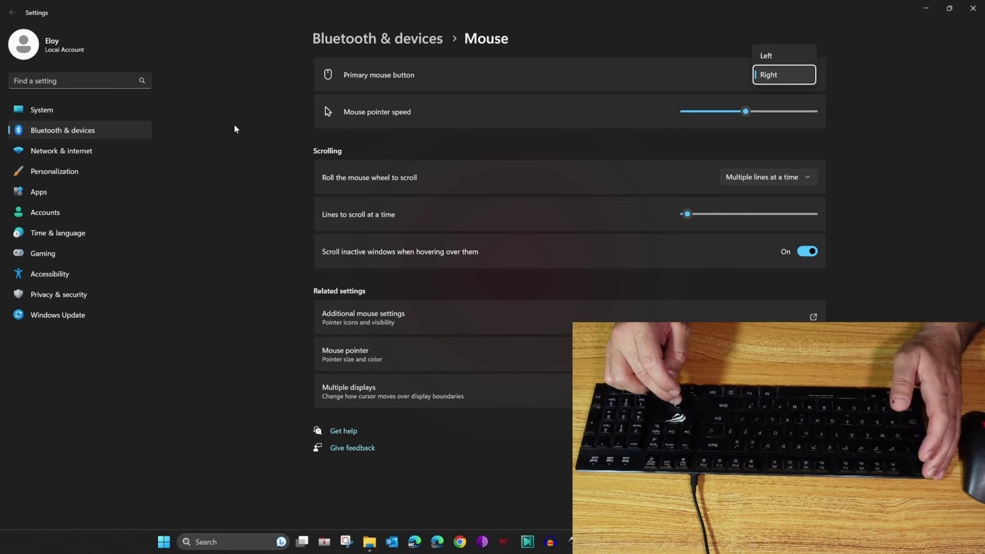
pyautogui.press('Up')
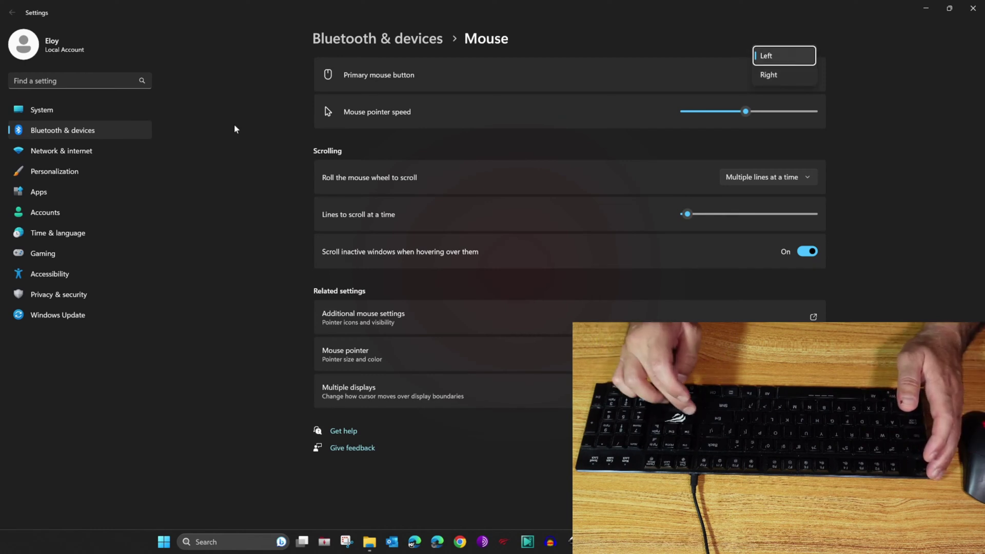
pyautogui.press('Return')
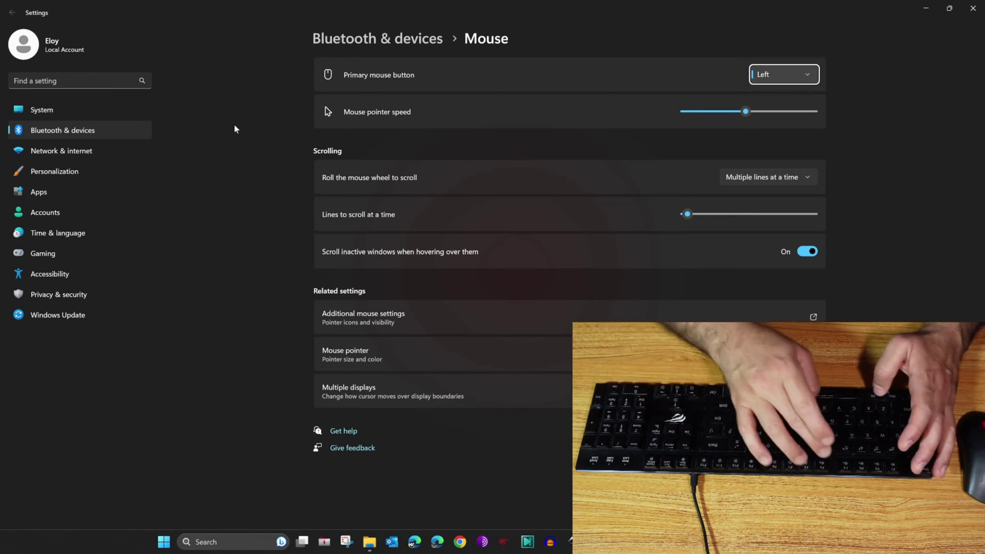
pyautogui.hotkey('alt', 'F4')
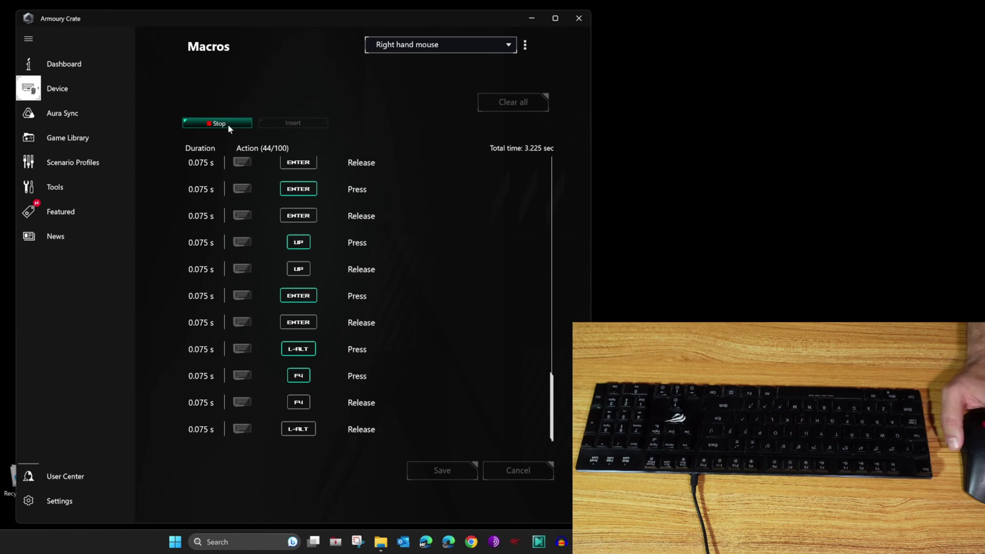
pyautogui.click(229, 124)
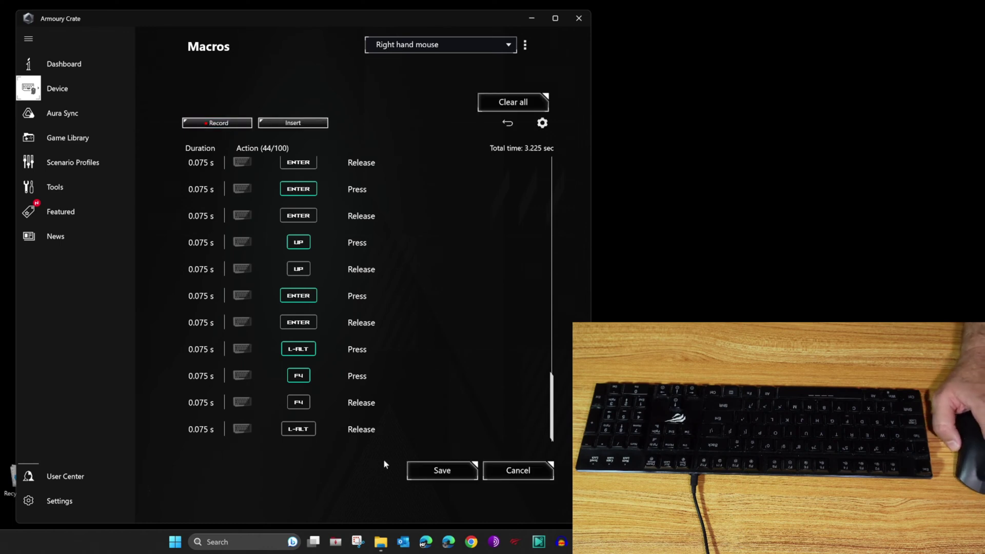
pyautogui.click(438, 470)
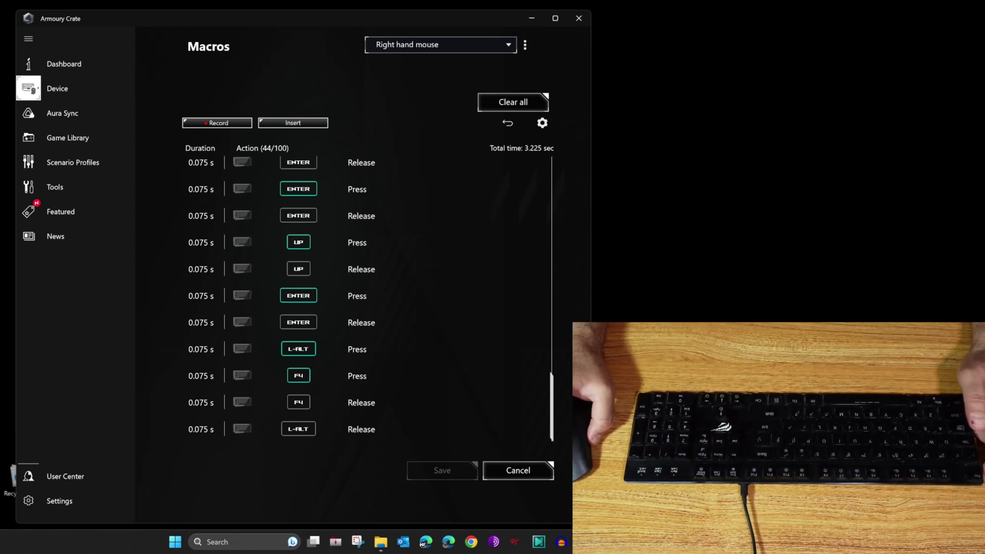
# Open the button settings of the ROG PUGIO II mouse and show its left side view.
pyautogui.click(31, 91)
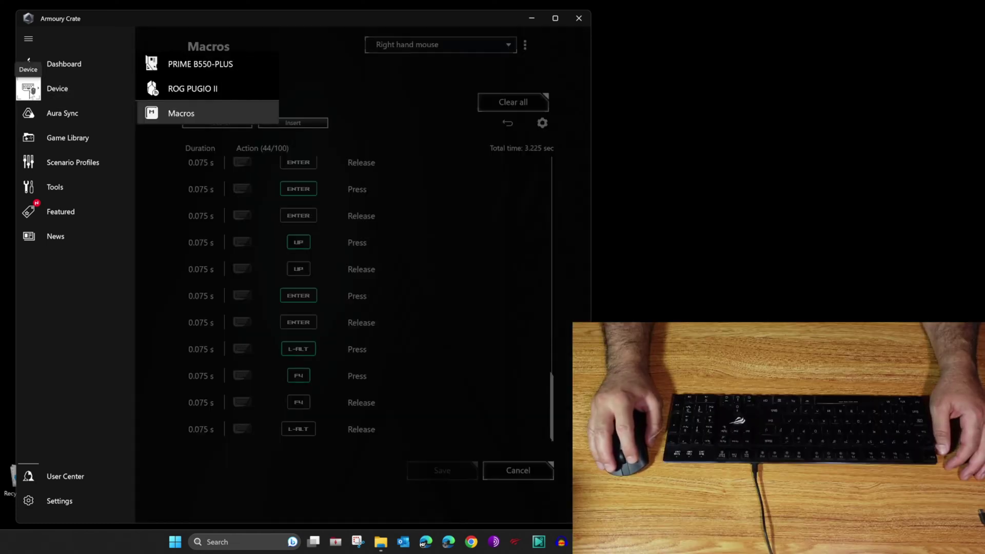
pyautogui.click(175, 92)
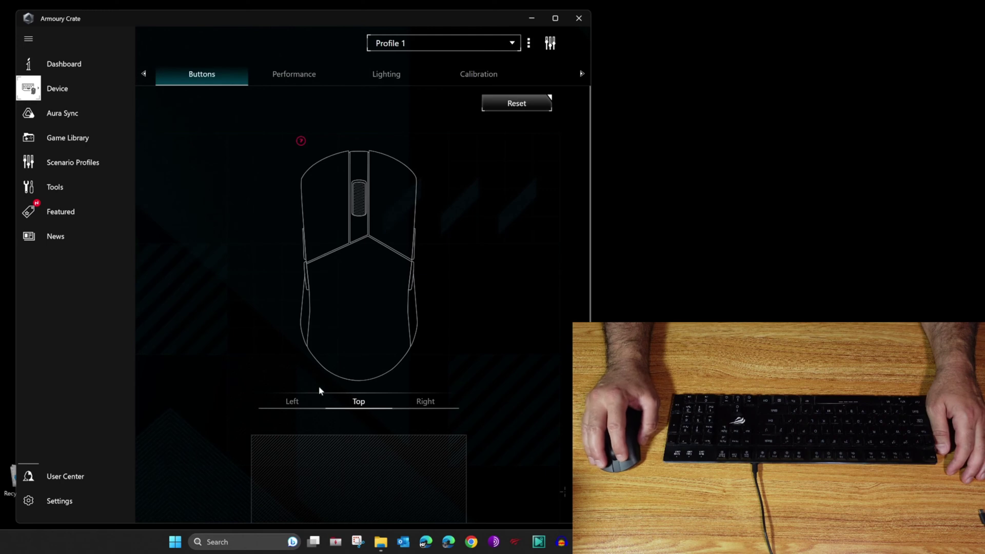
pyautogui.click(291, 404)
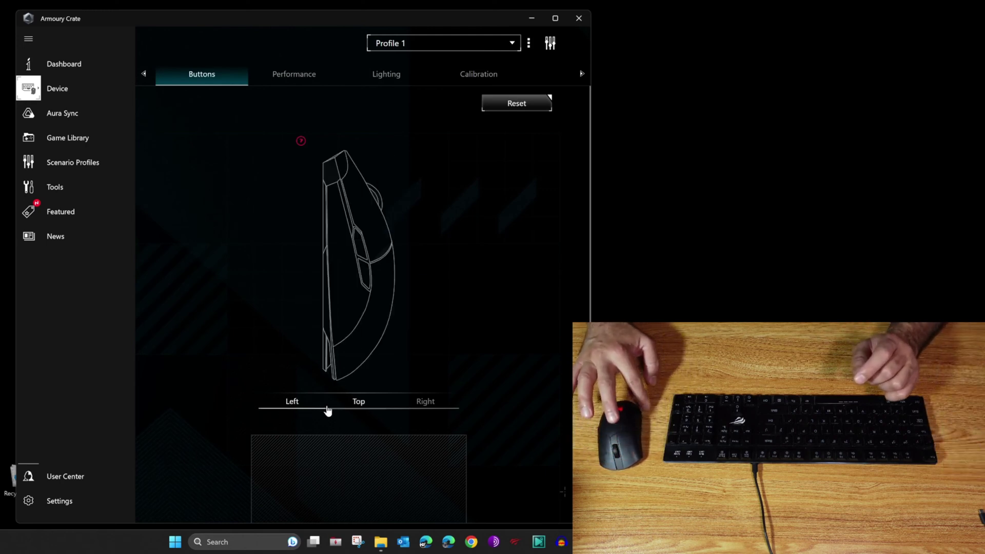
# Assign the "Right hand mouse" macro to the Forward button on the mouse's left side.
pyautogui.moveTo(362, 247)
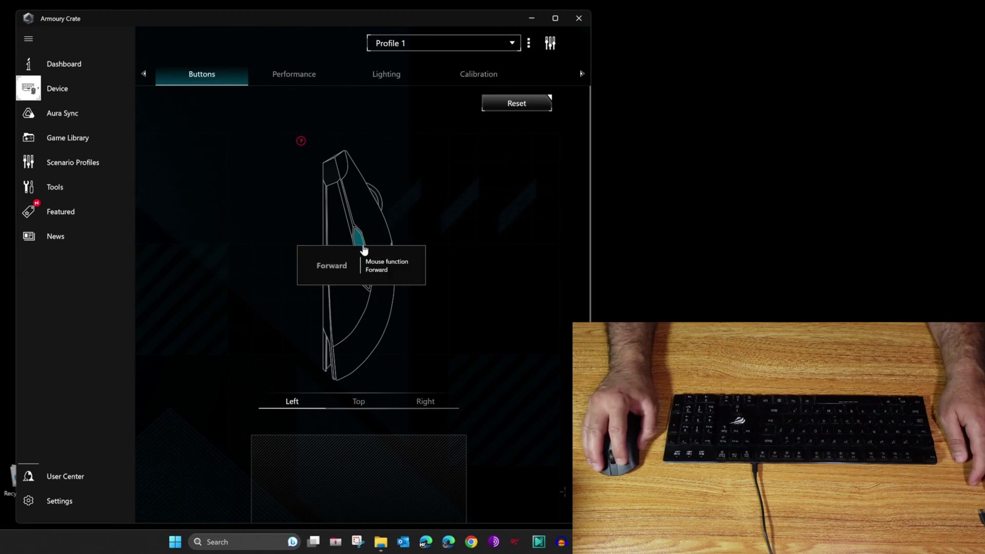
pyautogui.moveTo(364, 278)
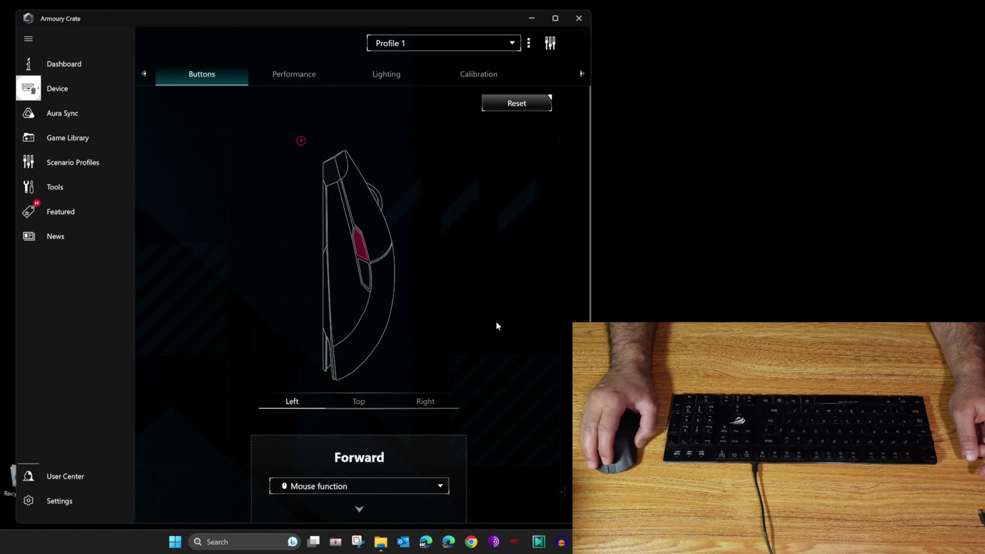
pyautogui.scroll(-1, 497, 320)
pyautogui.scroll(-2, 498, 323)
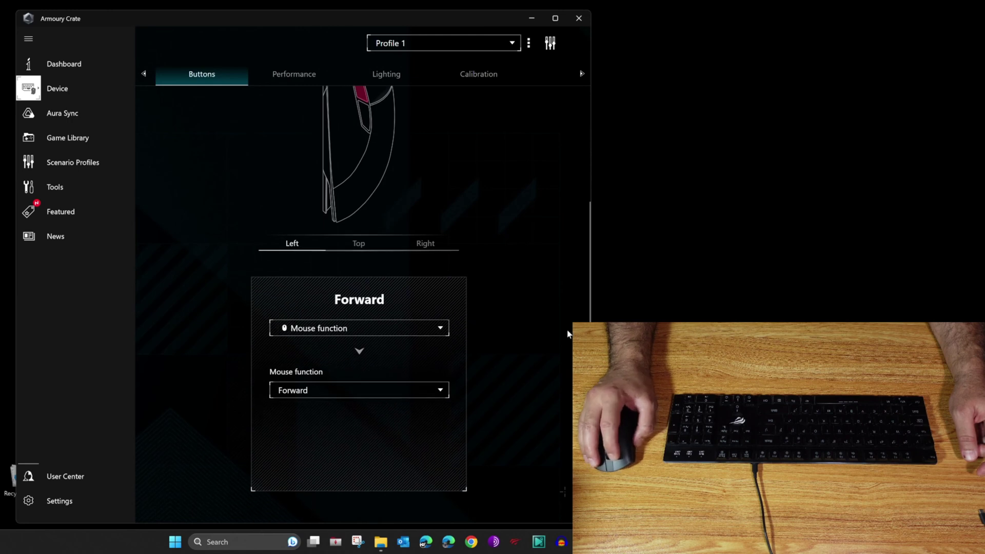
pyautogui.click(352, 330)
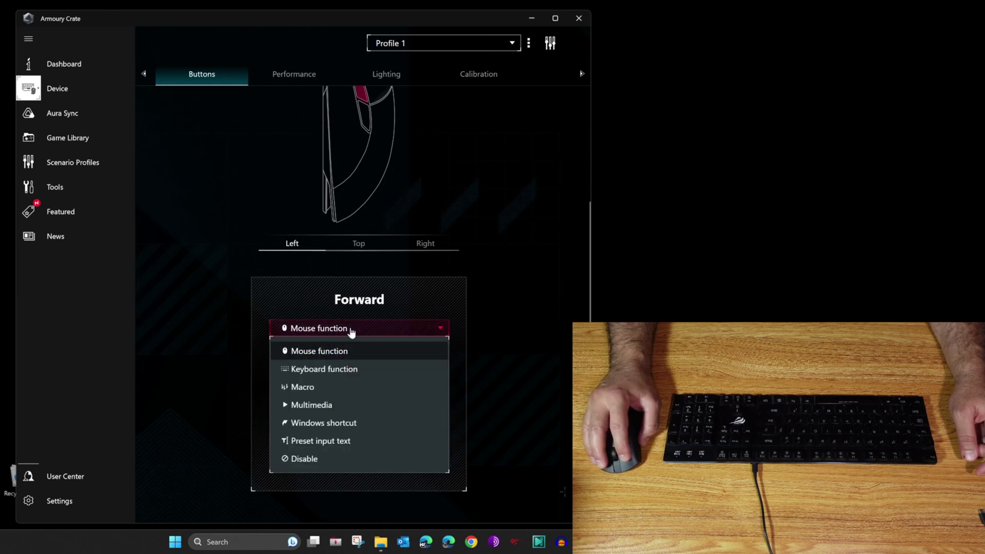
pyautogui.click(311, 387)
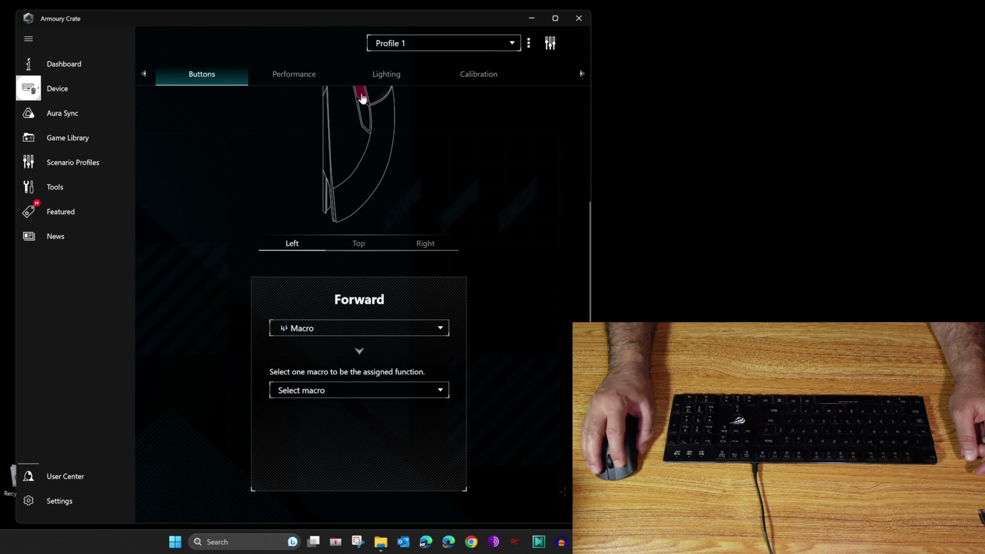
pyautogui.click(339, 394)
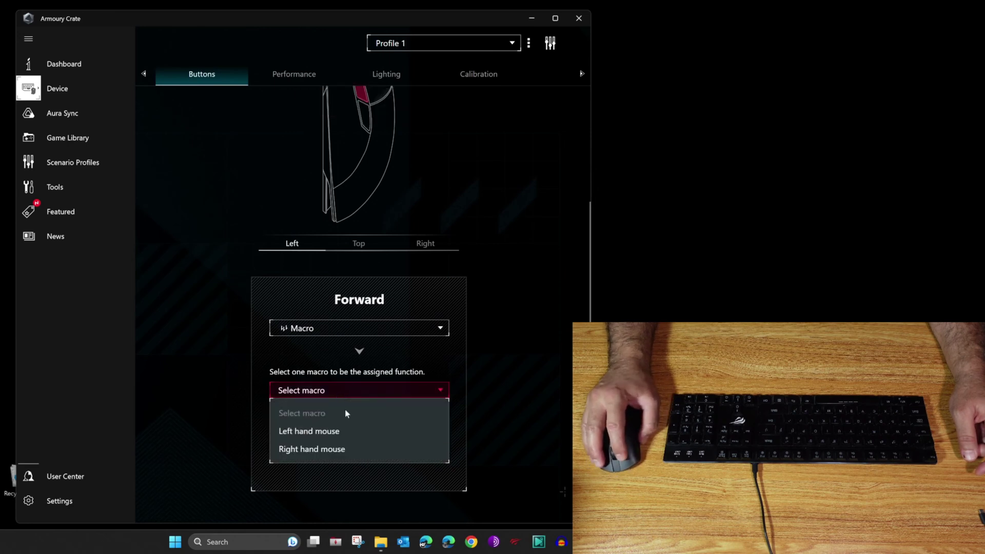
pyautogui.click(318, 450)
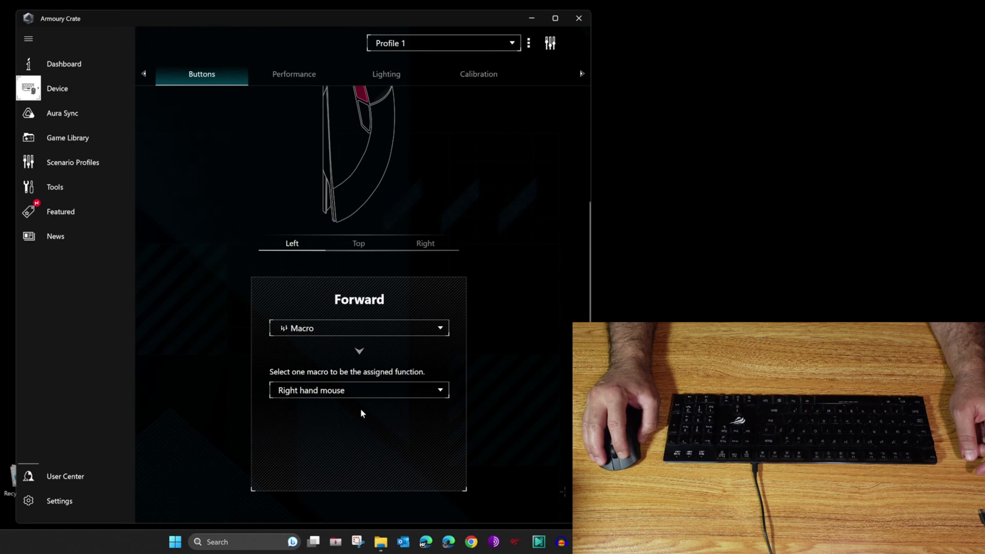
# Assign the "Left hand mouse" macro to the Backward button on the mouse's left side.
pyautogui.scroll(2, 388, 275)
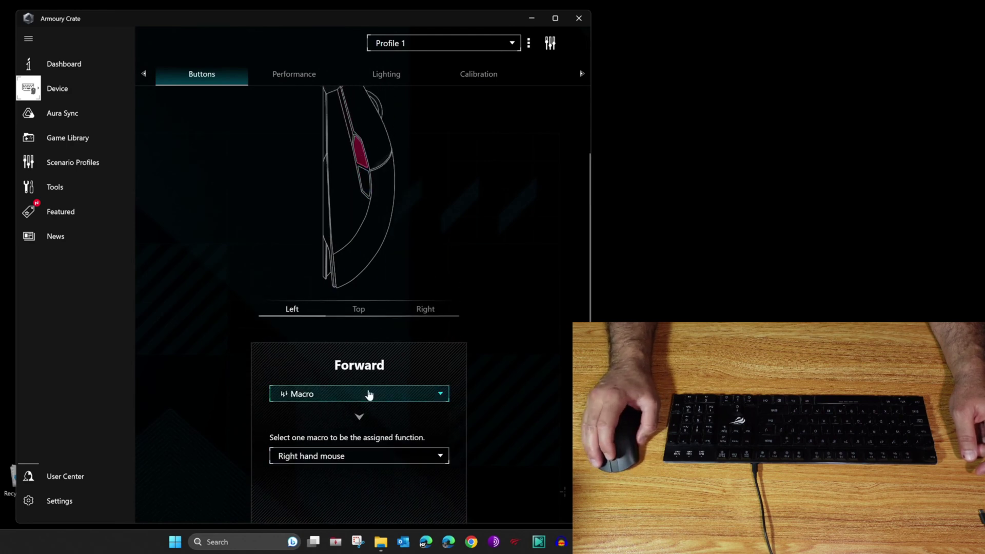
pyautogui.click(365, 178)
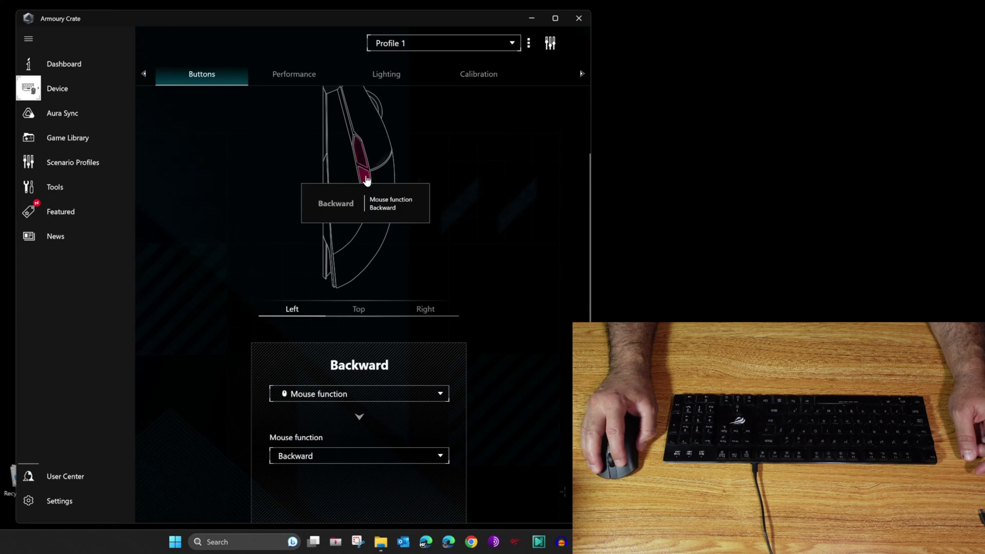
pyautogui.click(372, 400)
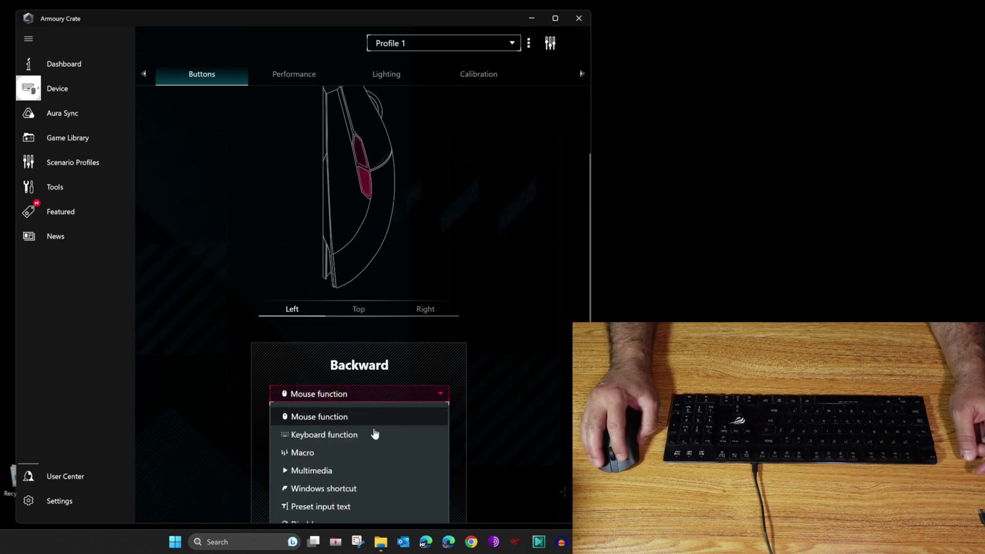
pyautogui.click(331, 453)
pyautogui.click(333, 461)
pyautogui.click(328, 495)
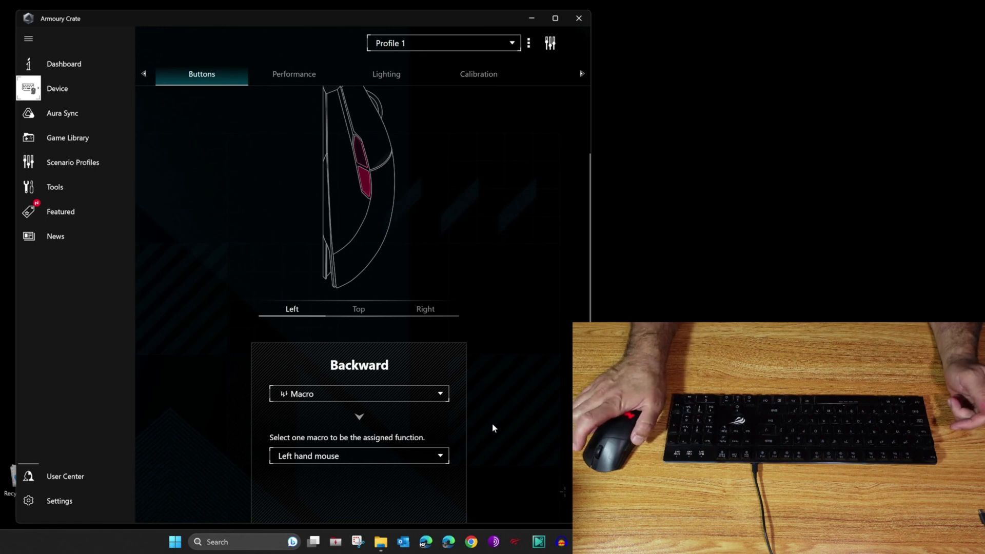
# Test the "Left hand mouse" macro with its Windows search for "mouse settings", and try the swapped buttons on the Backward function options.
pyautogui.press('super')
pyautogui.write('mouse settin')
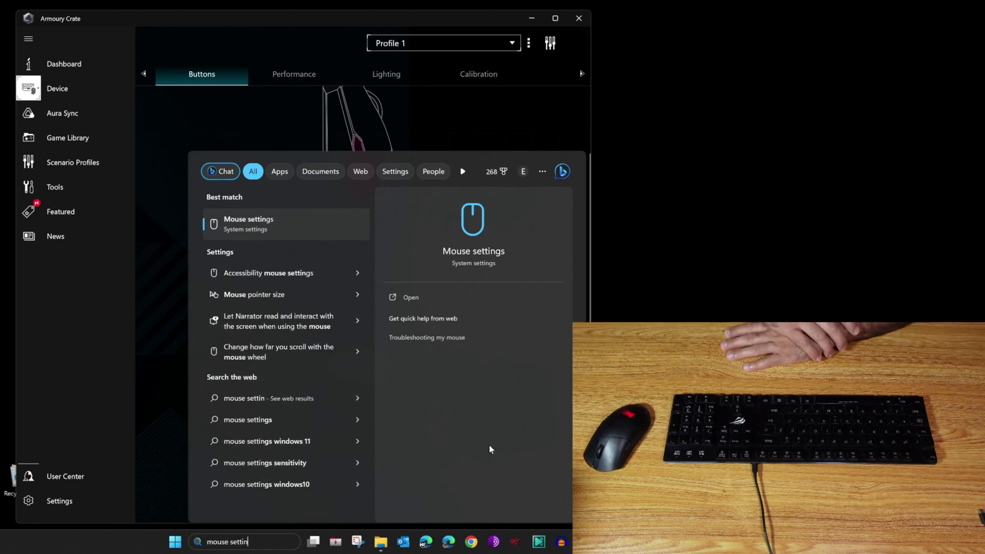
pyautogui.write('gs')
pyautogui.press('Return')
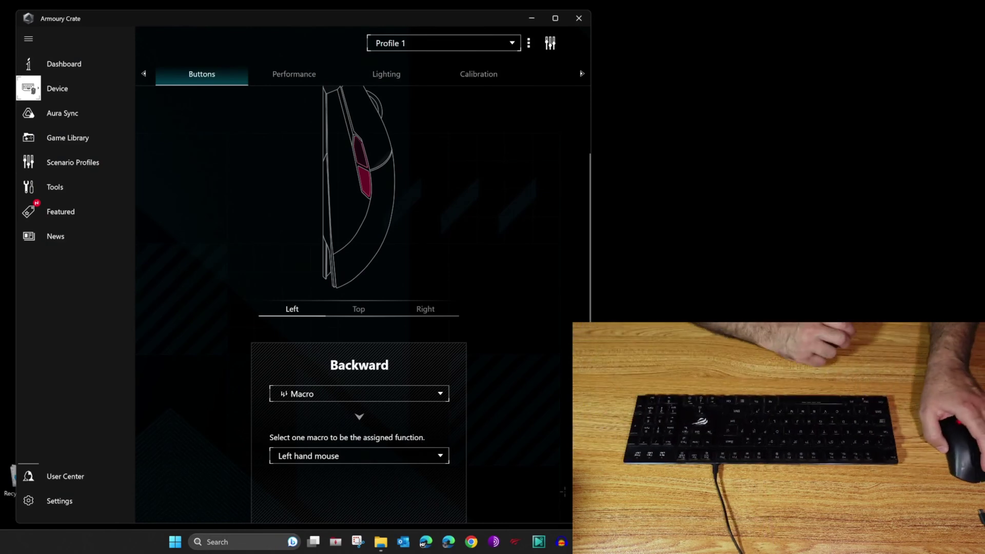
pyautogui.click(440, 394)
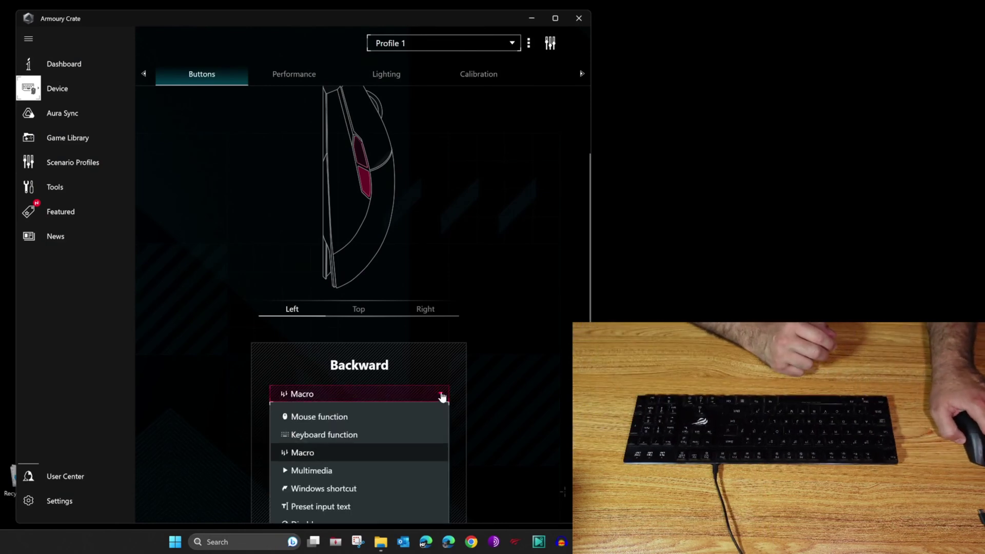
pyautogui.click(515, 341)
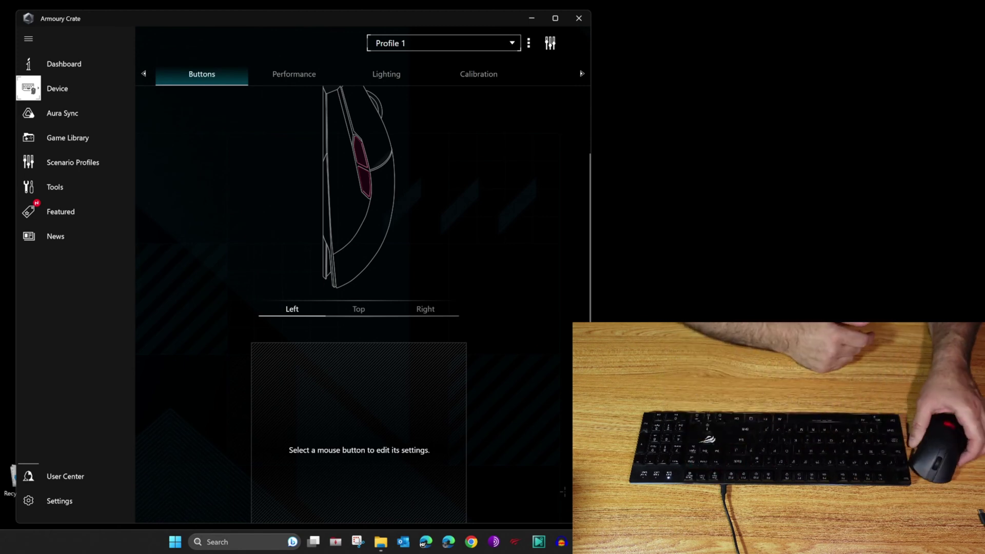
# Test the "Right hand mouse" macro with its Windows search for "mouse settings", and try the restored buttons by switching to the mouse's top view.
pyautogui.press('super+s')
pyautogui.write('mouse sett')
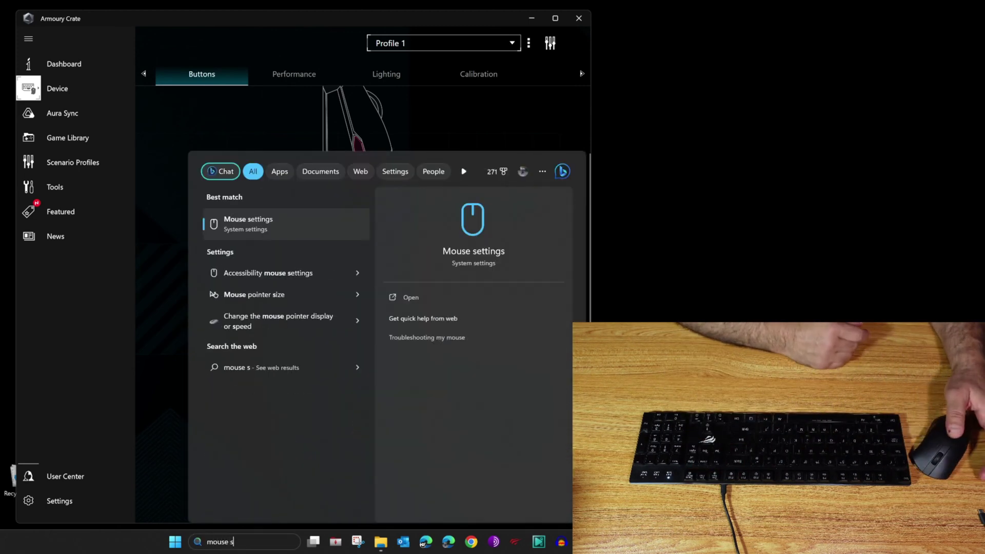
pyautogui.write('ings')
pyautogui.press('Return')
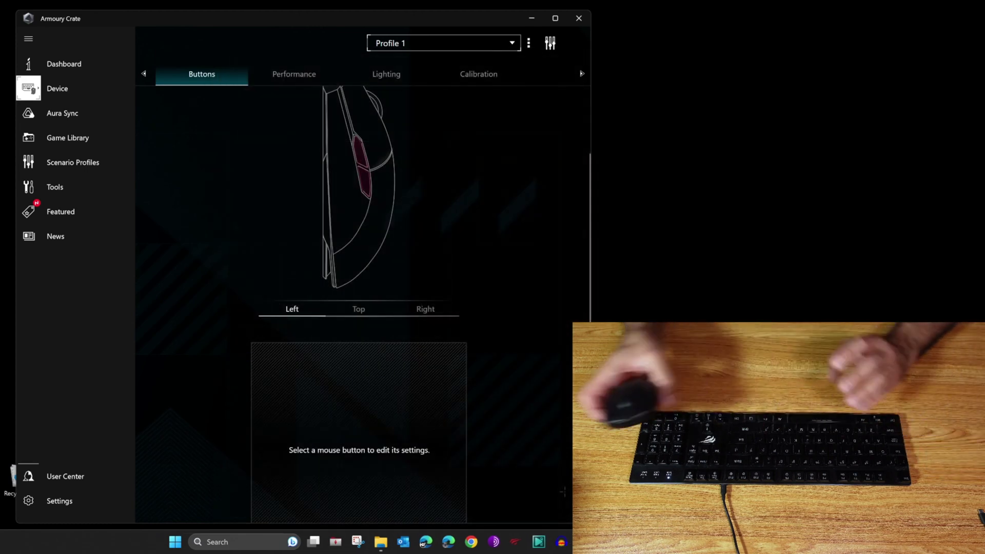
pyautogui.click(359, 309)
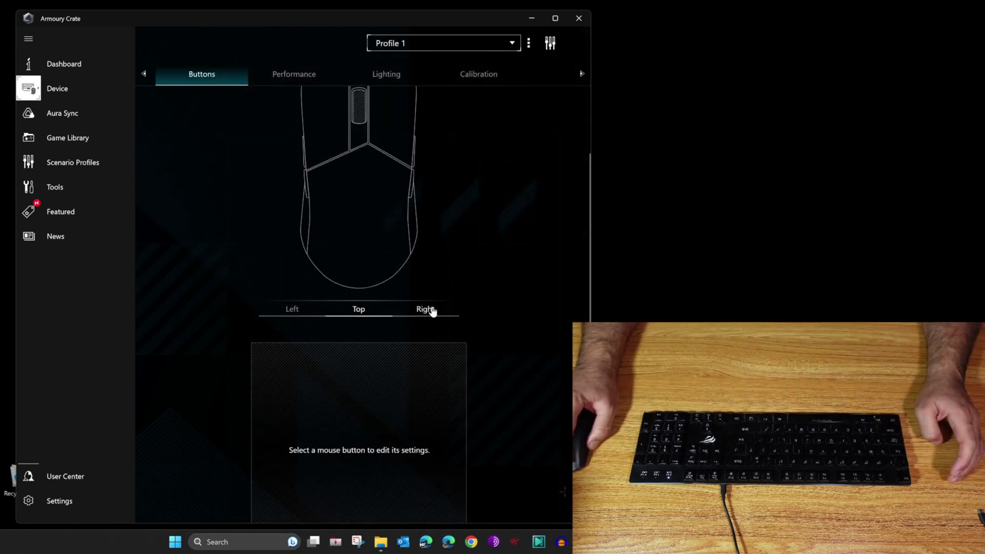
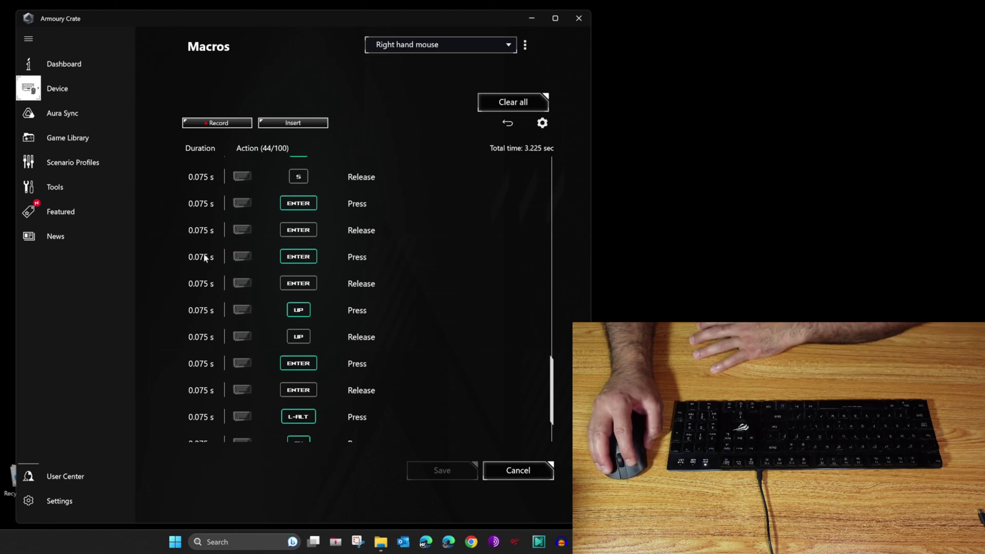
# In the "Right hand mouse" macro, set the delays of the Enter press and release just before the Up keystroke to 0.1 s each.
pyautogui.click(205, 258)
pyautogui.click(218, 298)
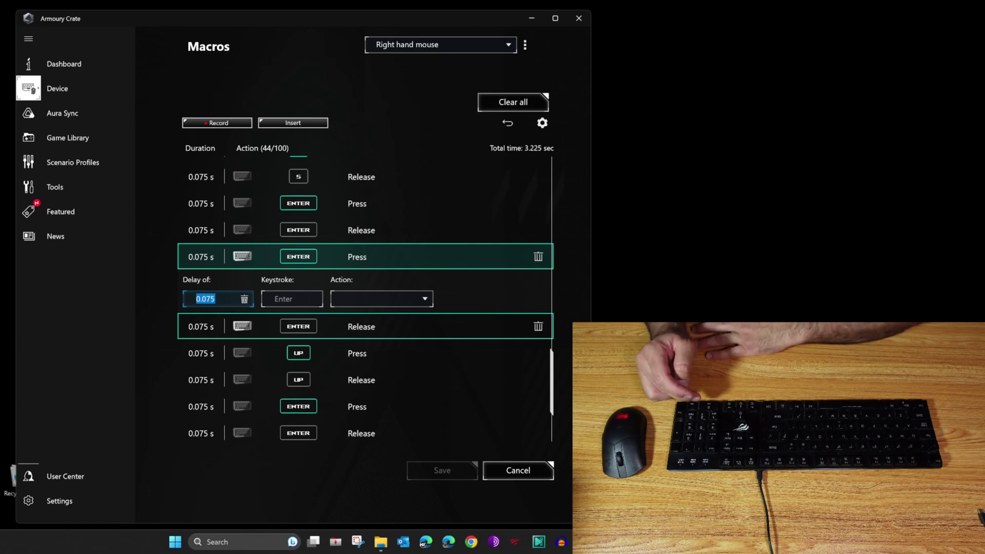
pyautogui.write('0.1')
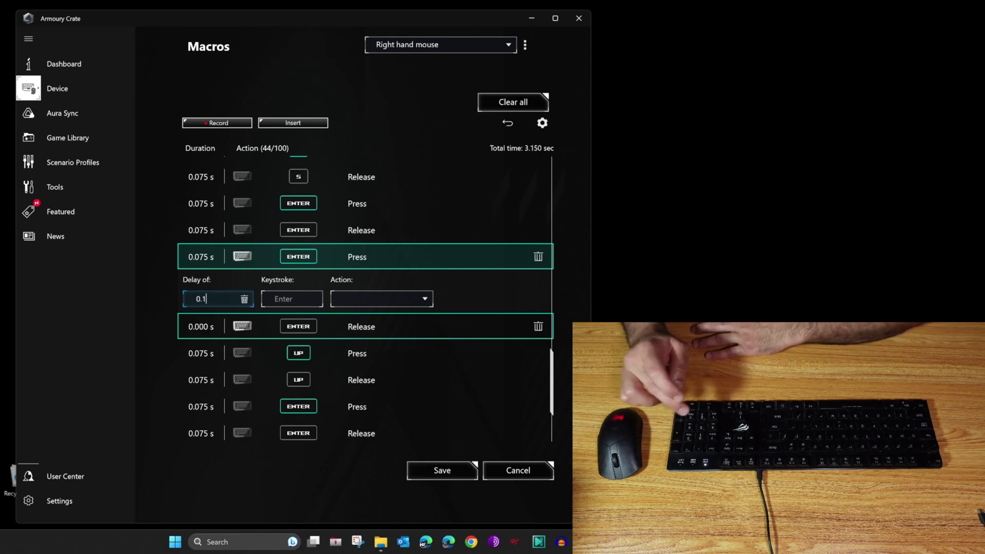
pyautogui.press('Return')
pyautogui.click(285, 282)
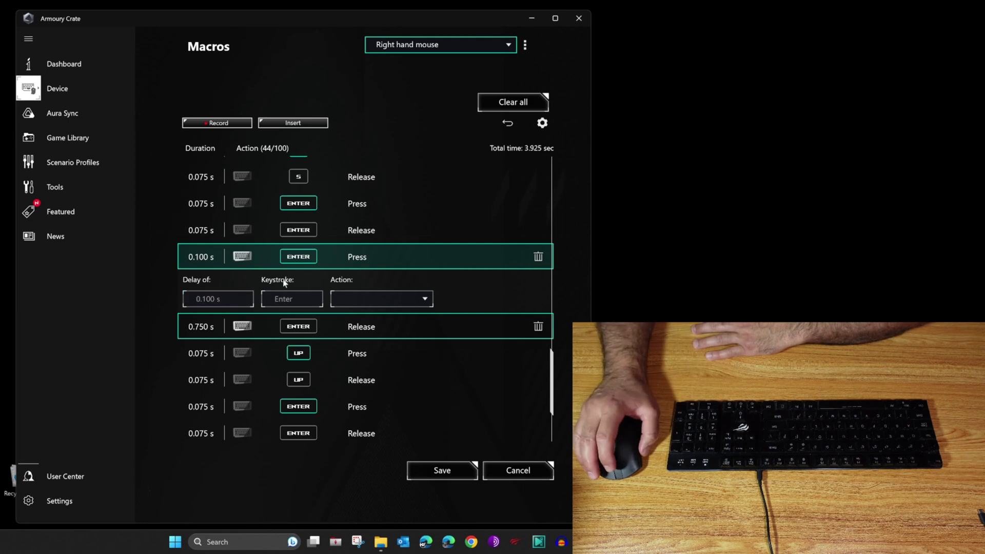
pyautogui.click(204, 331)
pyautogui.doubleClick(208, 325)
pyautogui.write('0.1')
pyautogui.press('Return')
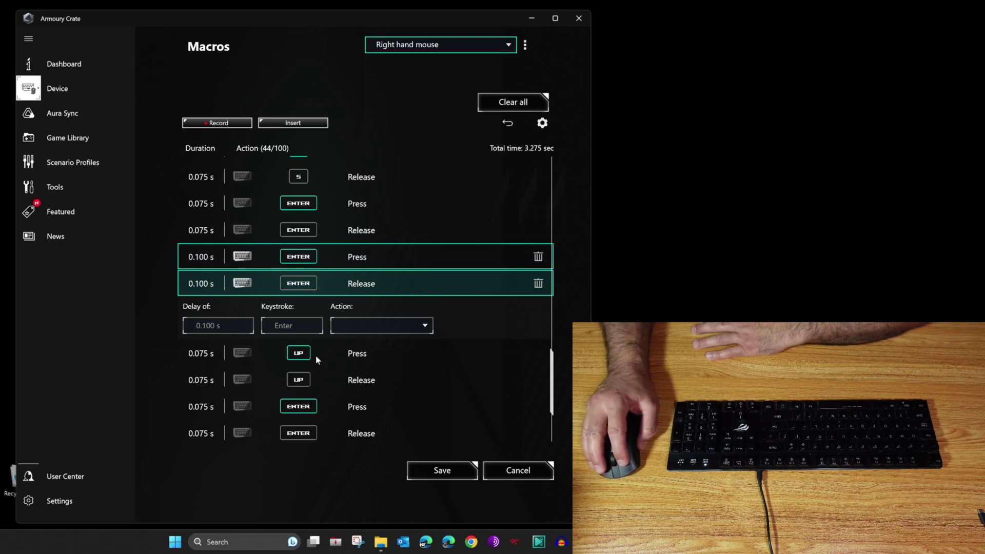
# Set the delays of the Up press and release in the "Right hand mouse" macro to 0.1 s each and save the macro.
pyautogui.click(214, 363)
pyautogui.doubleClick(211, 353)
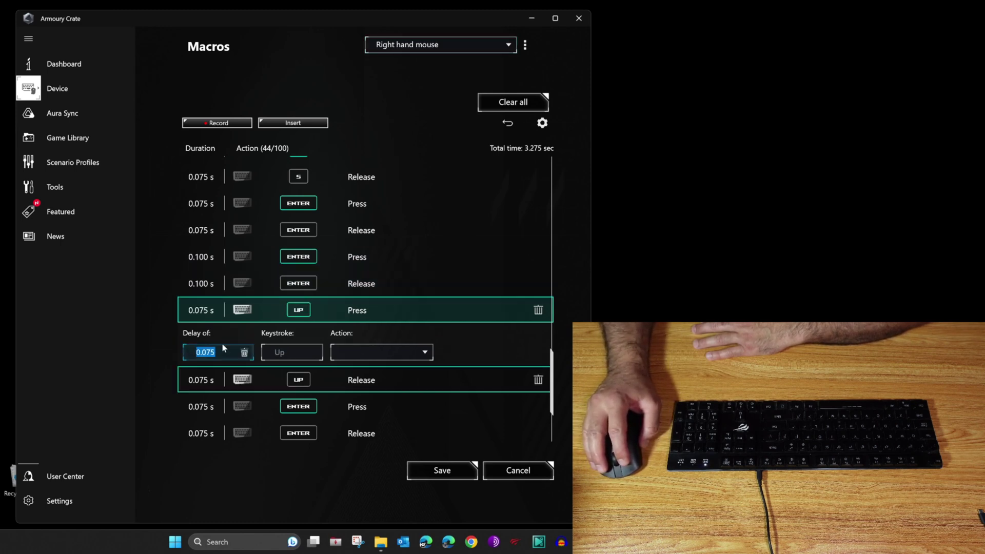
pyautogui.write('0.1')
pyautogui.press('Return')
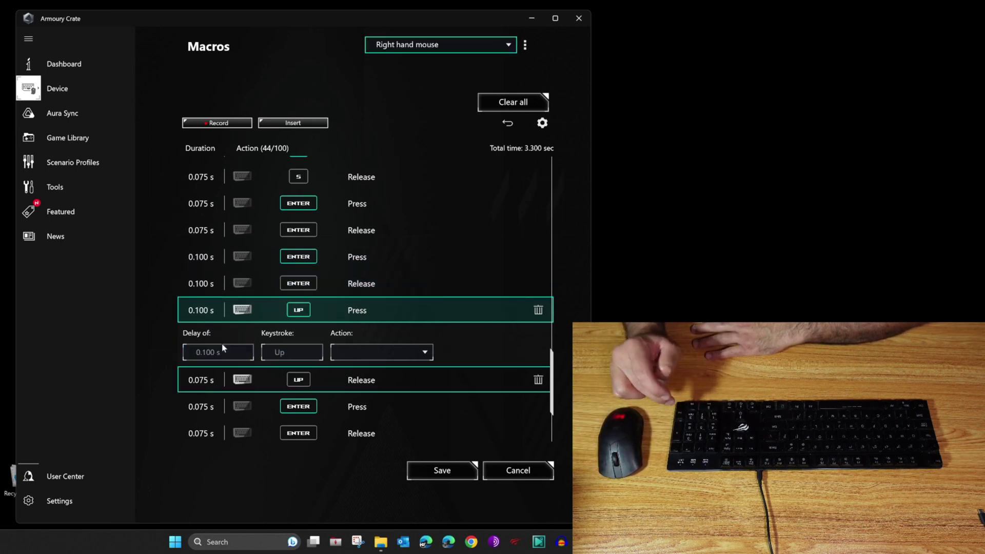
pyautogui.click(211, 386)
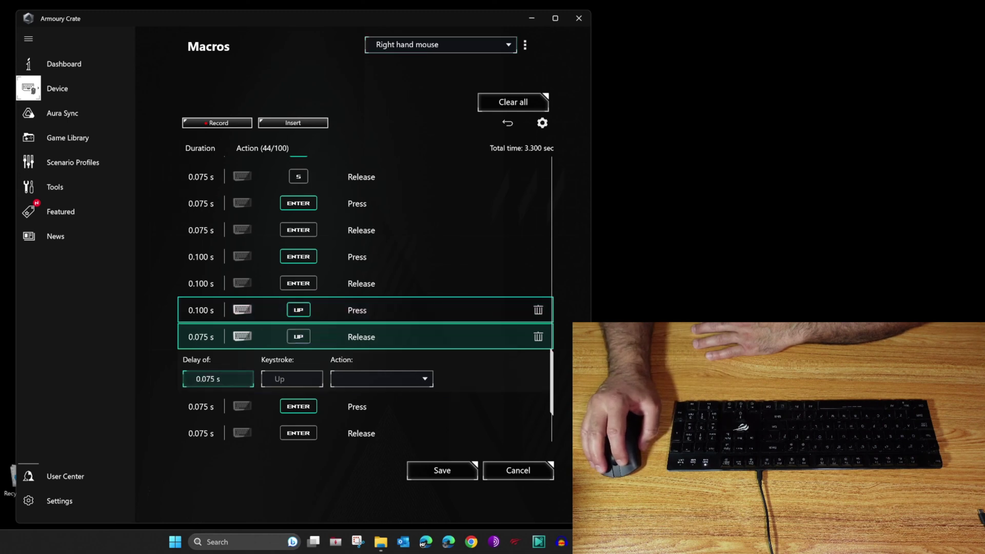
pyautogui.write('0.1')
pyautogui.press('Return')
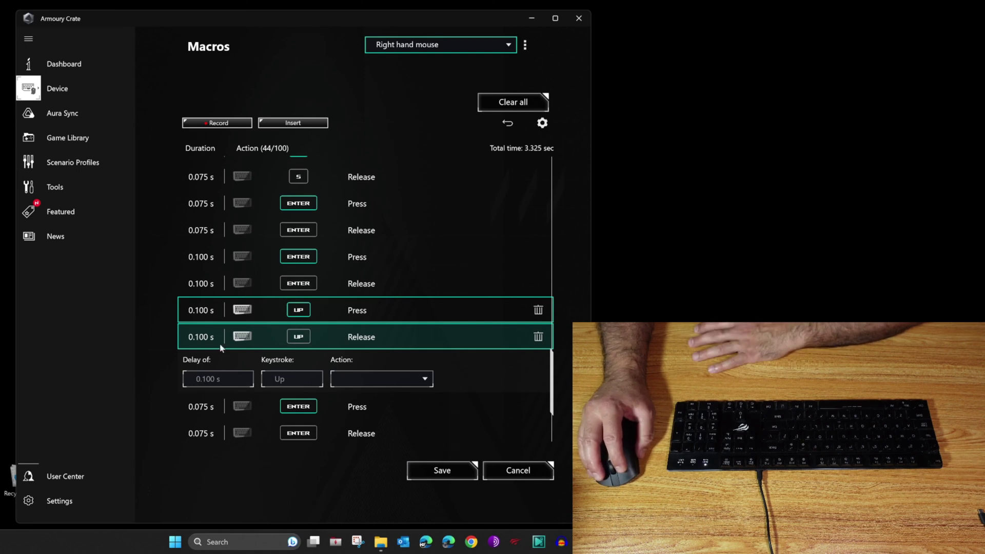
pyautogui.click(450, 474)
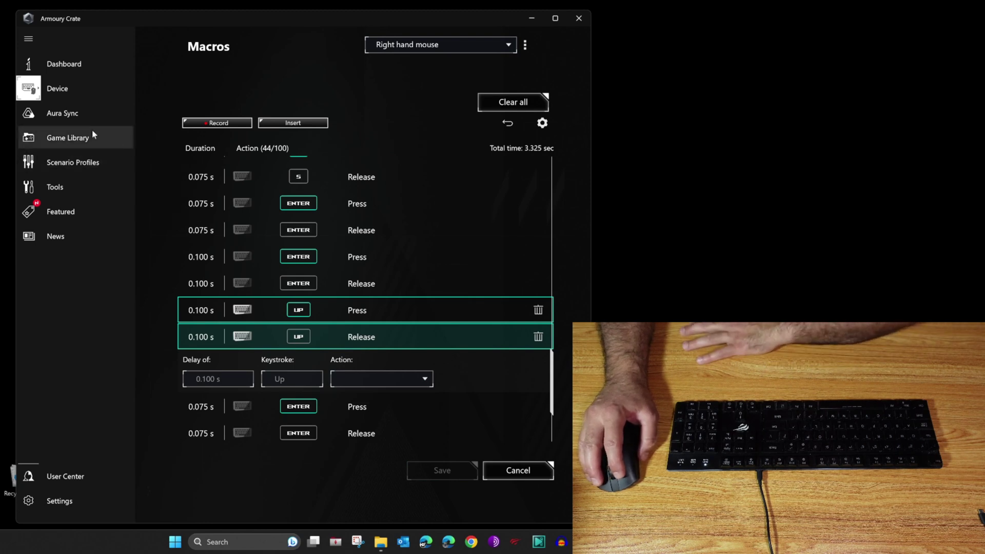
# Return to the ROG PUGIO II button settings and acknowledge the notice about the changed macro.
pyautogui.click(51, 95)
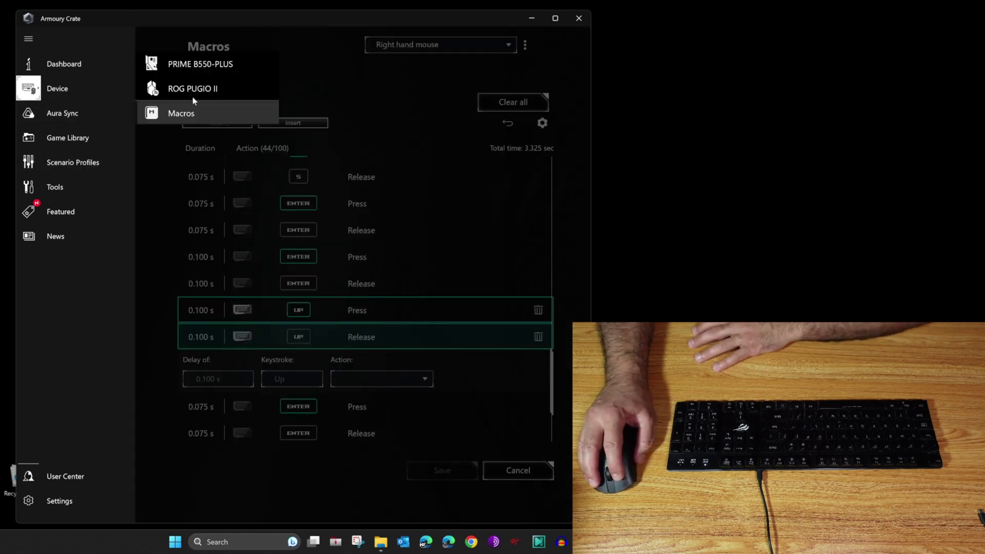
pyautogui.click(186, 91)
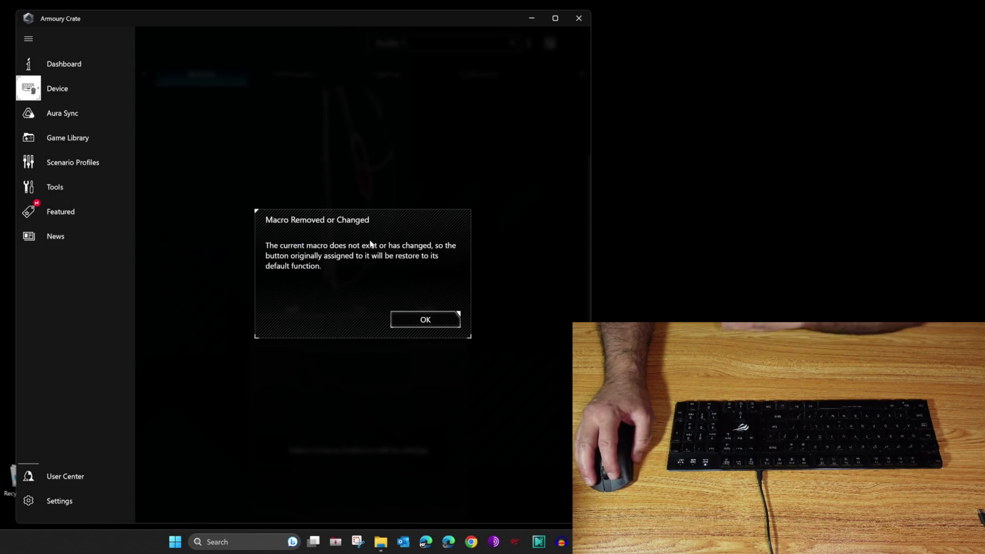
pyautogui.click(423, 327)
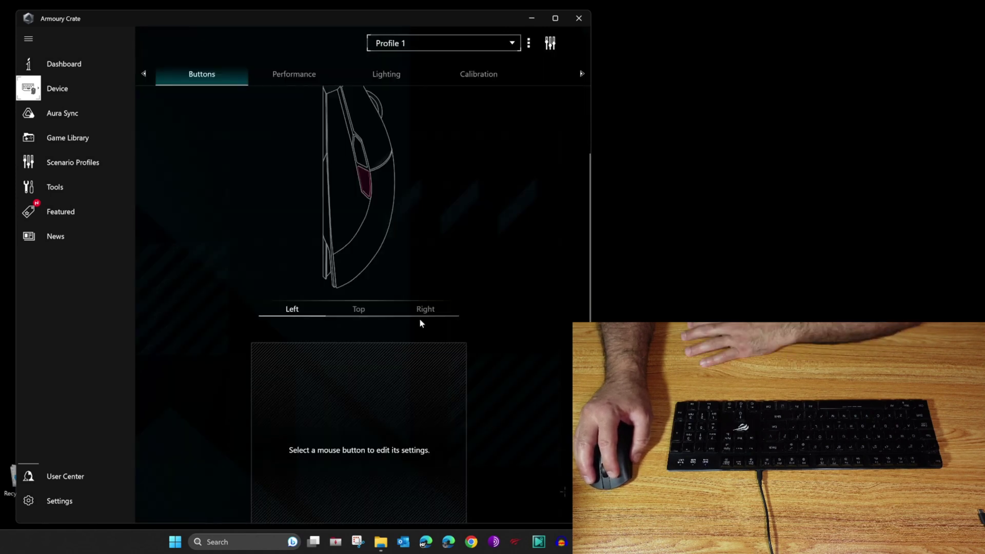
# Reassign the edited "Right hand mouse" macro to the Forward button.
pyautogui.click(359, 147)
pyautogui.click(349, 398)
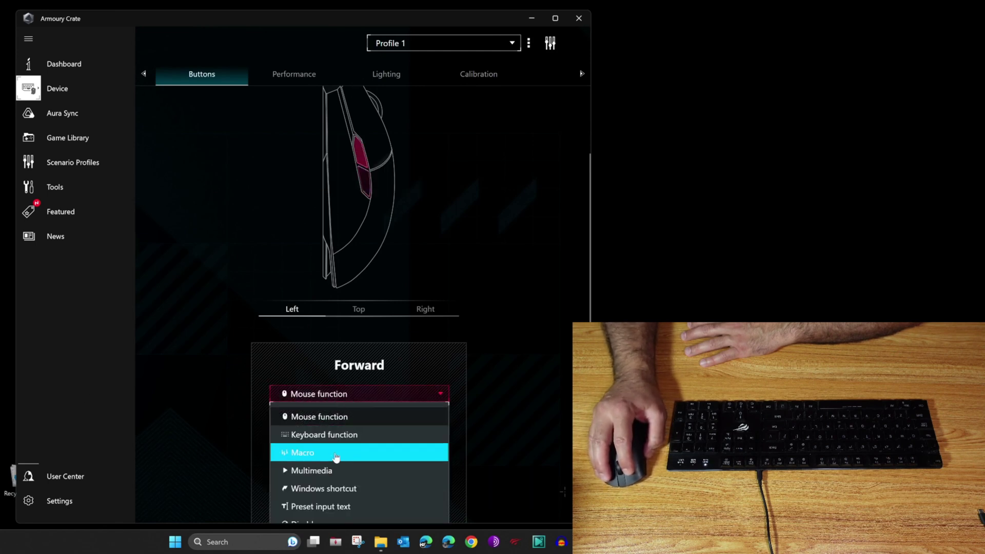
pyautogui.click(313, 454)
pyautogui.click(319, 455)
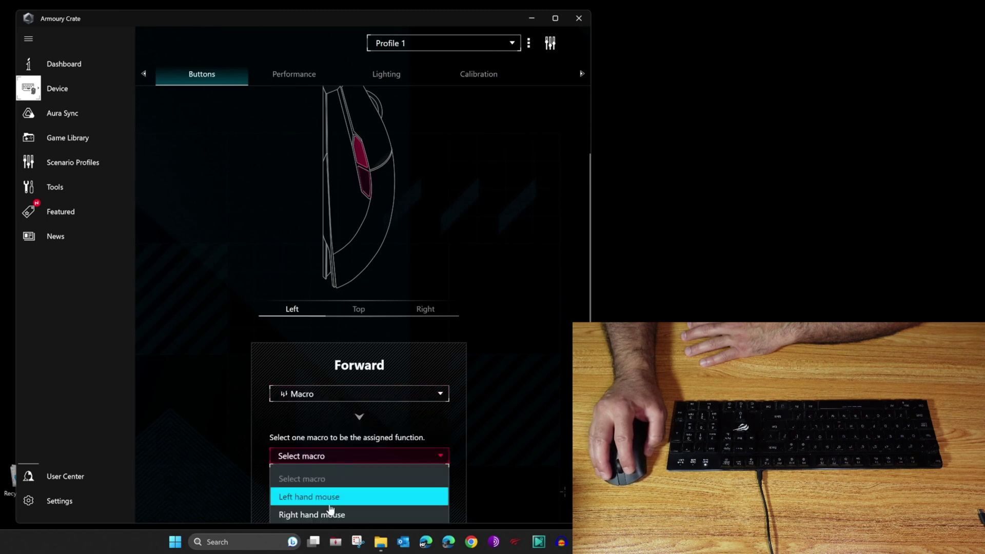
pyautogui.click(321, 516)
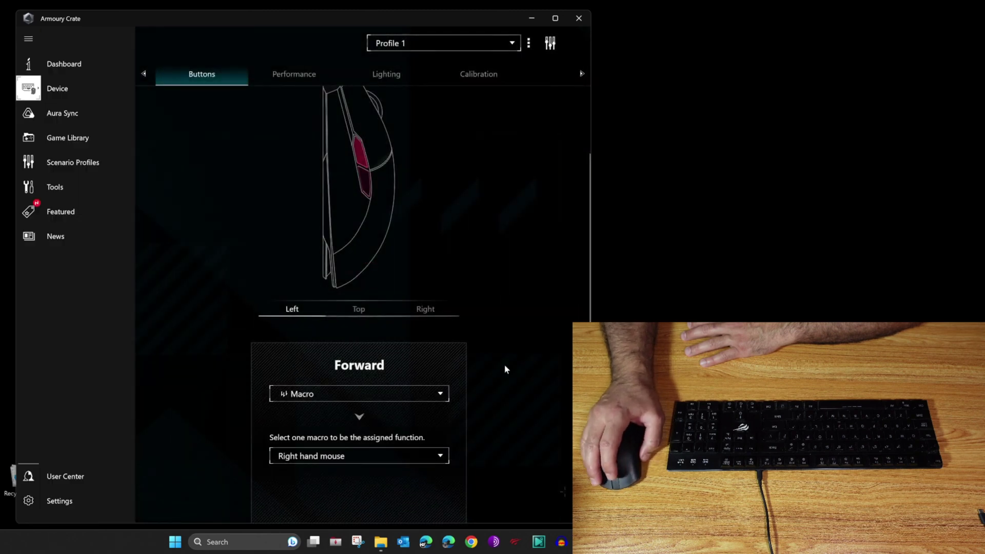